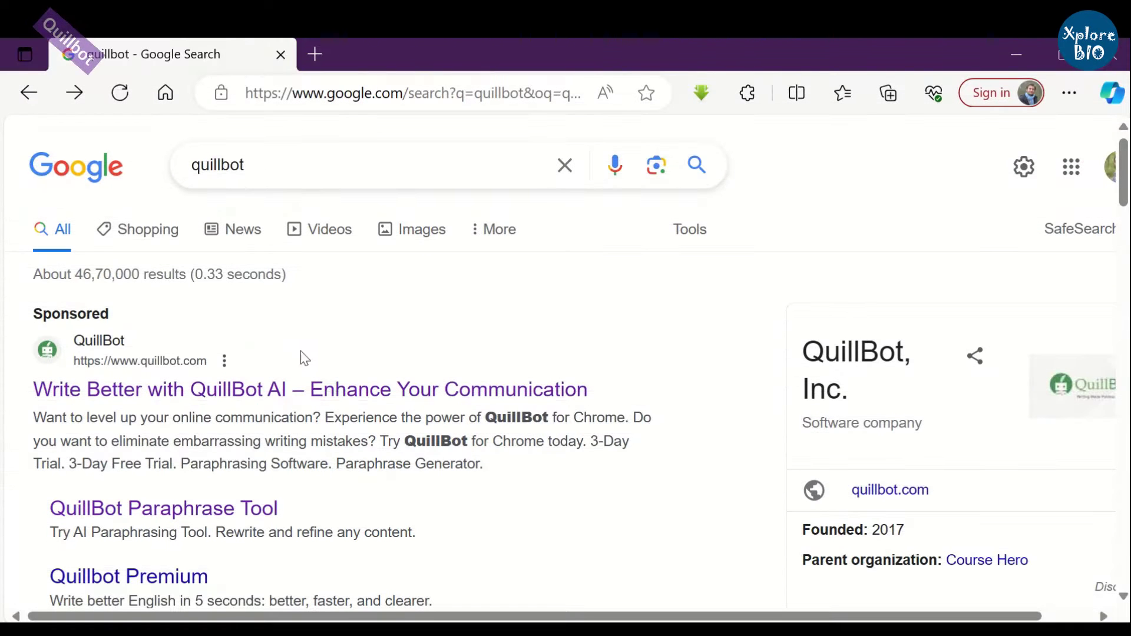
# Step: Open QuillBot's Paraphraser, paste the medicinal-plants paragraph and paraphrase it in Fluency mode
pyautogui.click(345, 398)
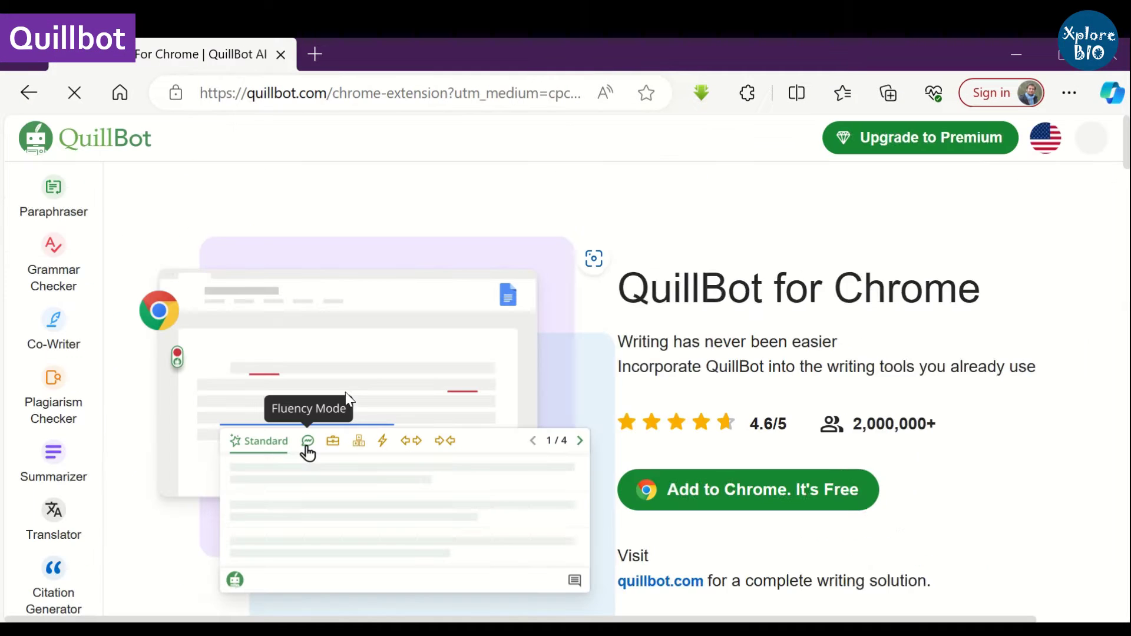
pyautogui.click(56, 207)
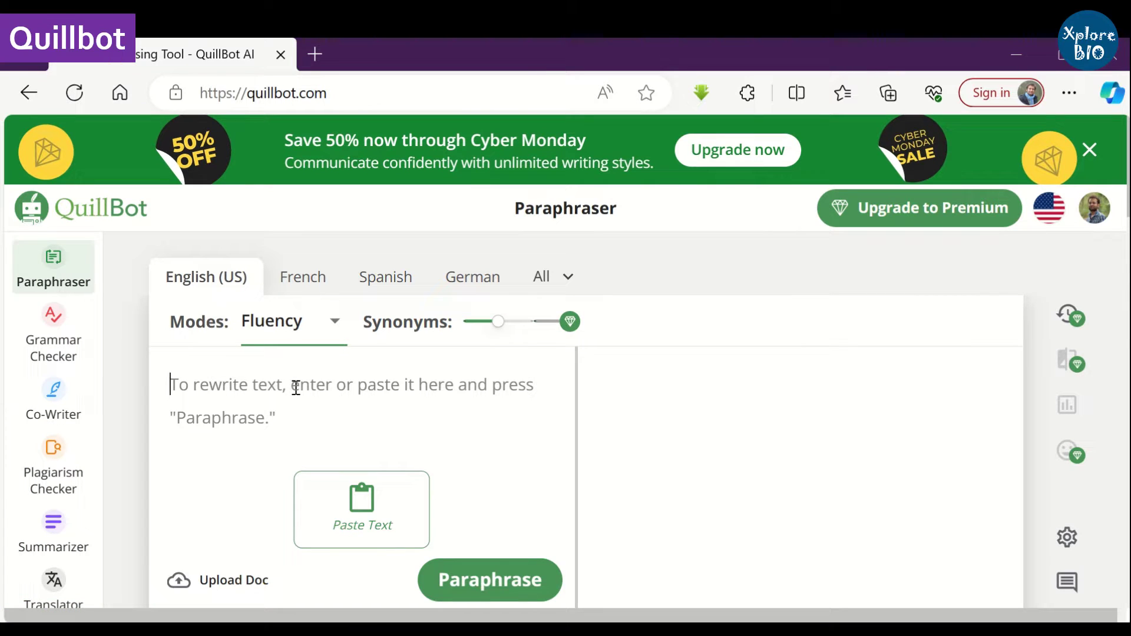
pyautogui.hotkey('ctrl', 'v')
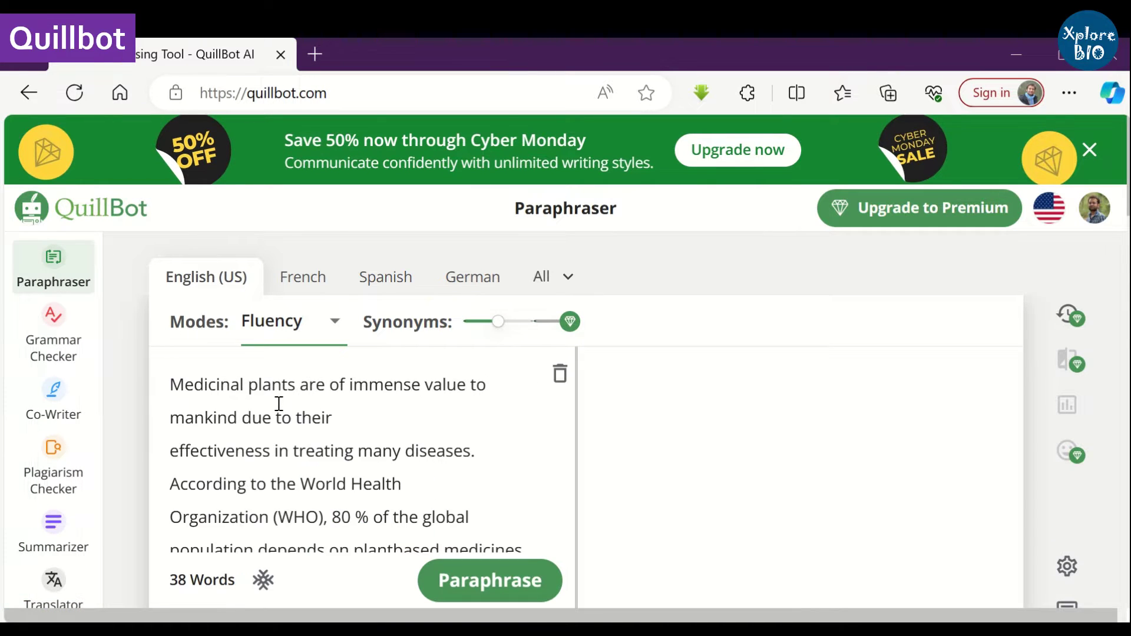
pyautogui.scroll(-4, 388, 410)
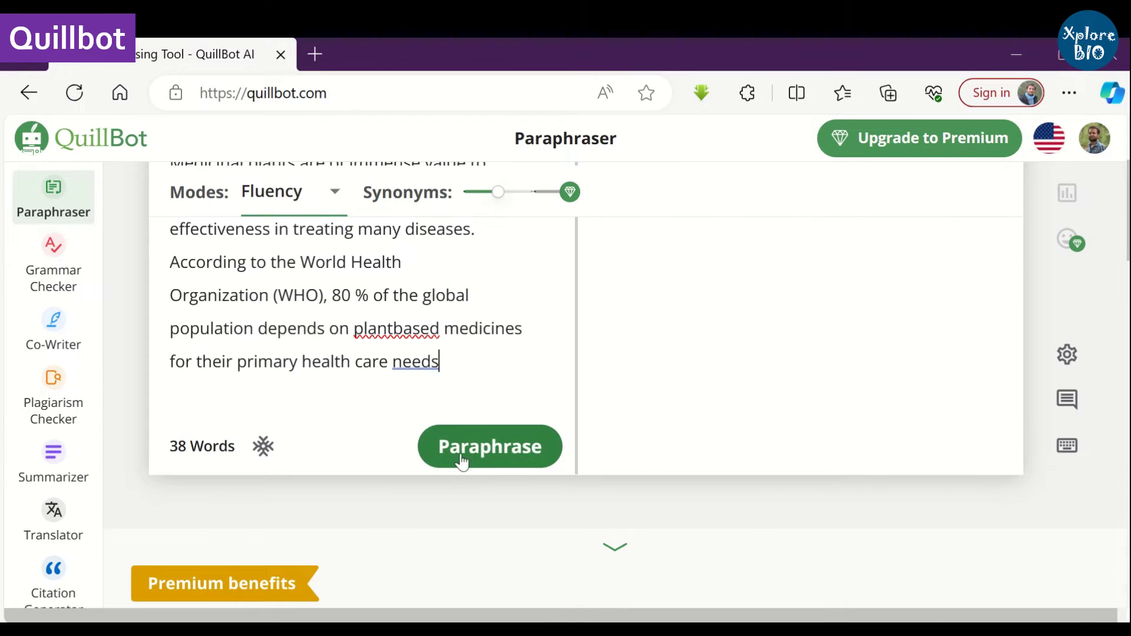
pyautogui.click(464, 459)
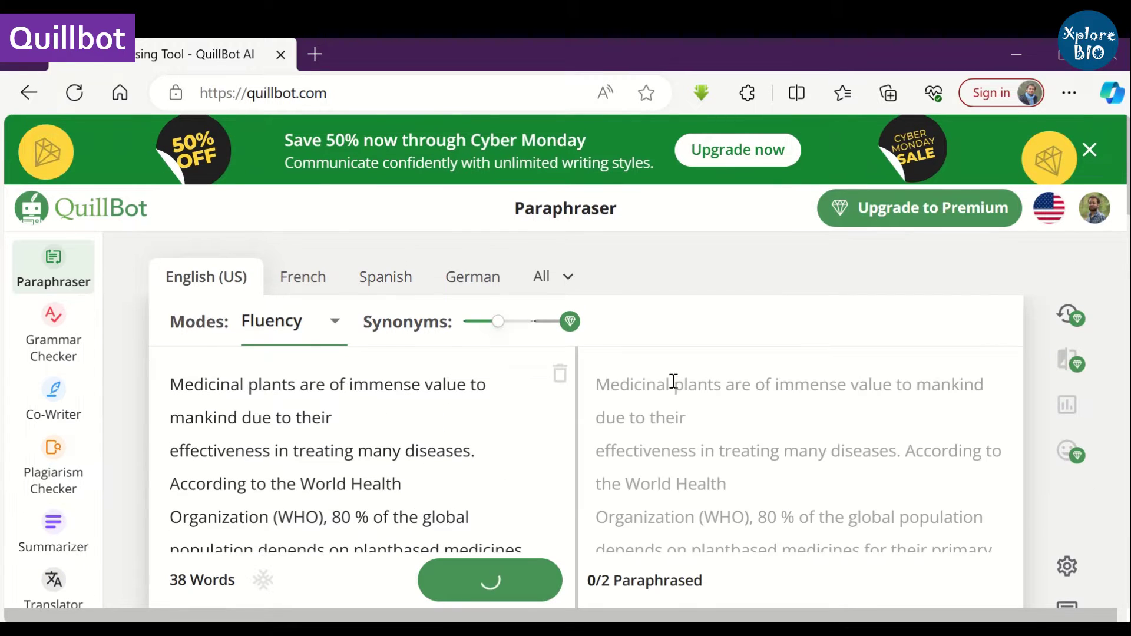
pyautogui.scroll(-1, 684, 374)
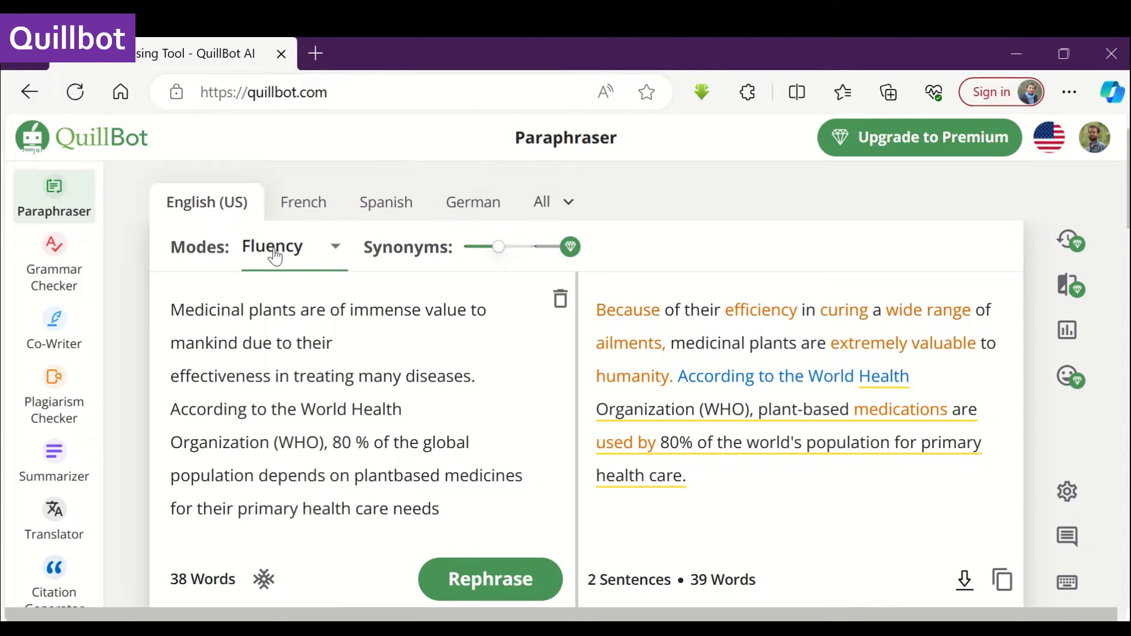
# Step: Switch QuillBot to Standard mode and swap in 'are capable of curing' and 'are incredibly'
pyautogui.click(332, 248)
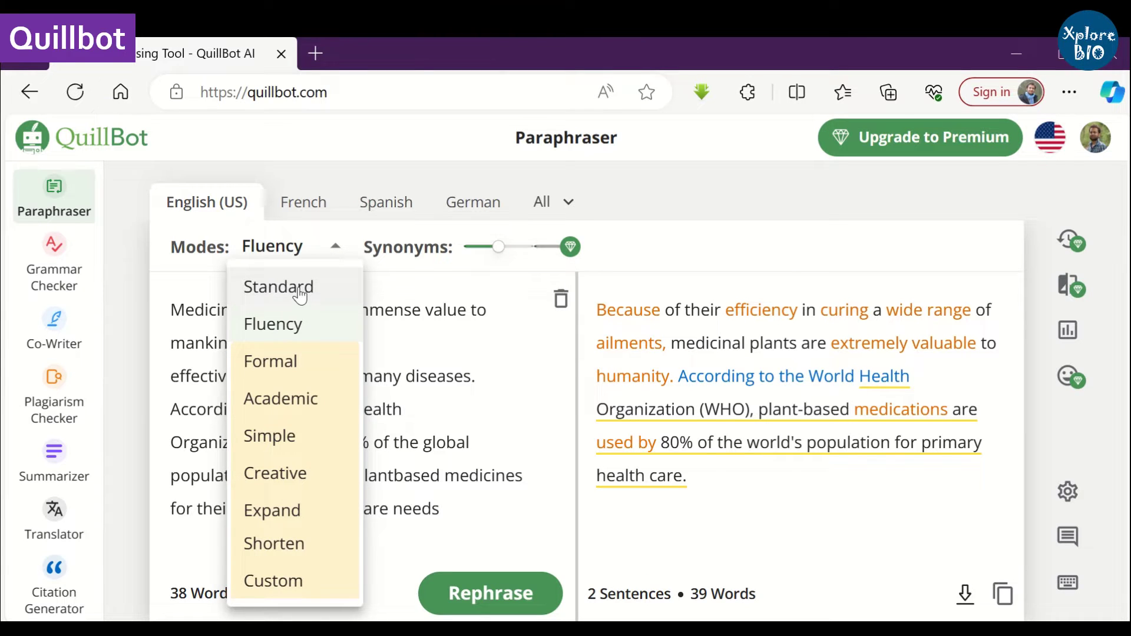
pyautogui.click(293, 288)
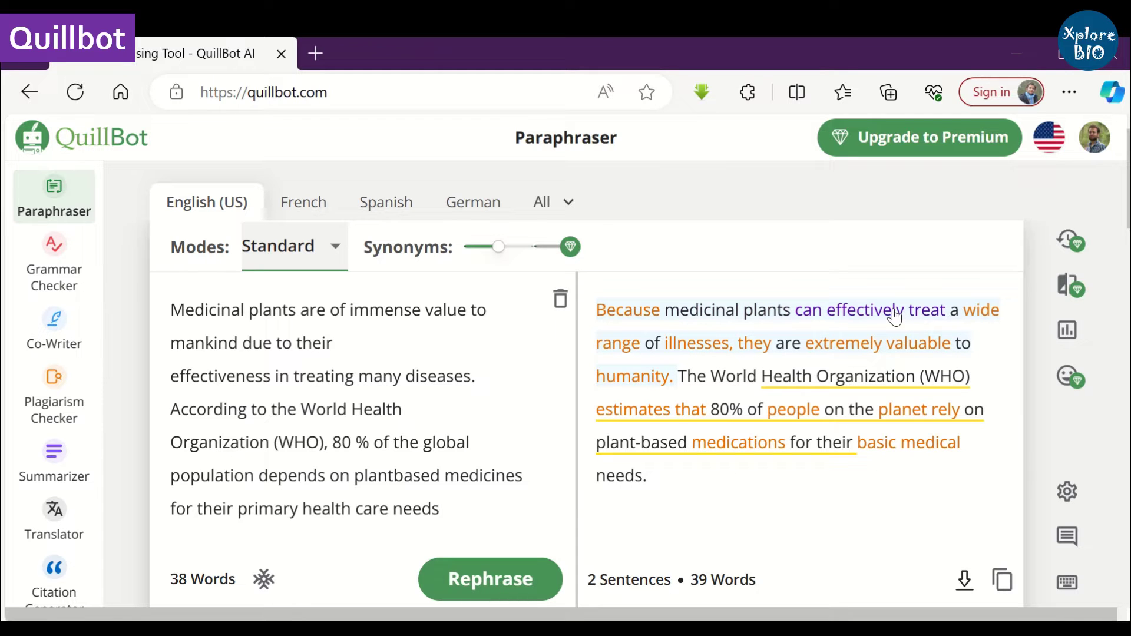
pyautogui.click(628, 313)
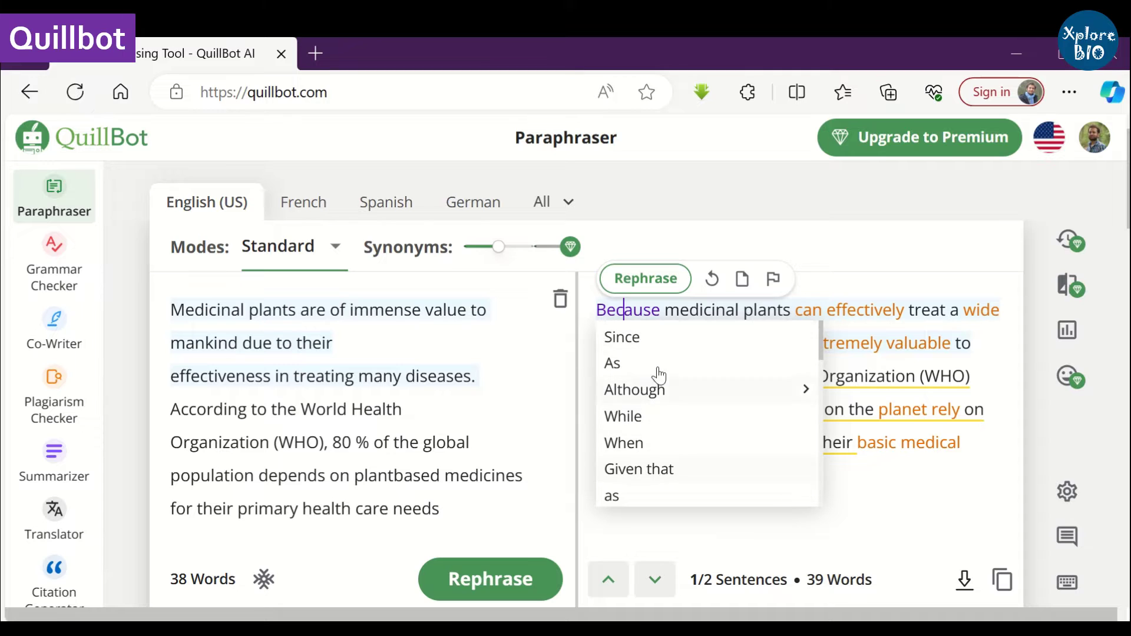
pyautogui.click(884, 318)
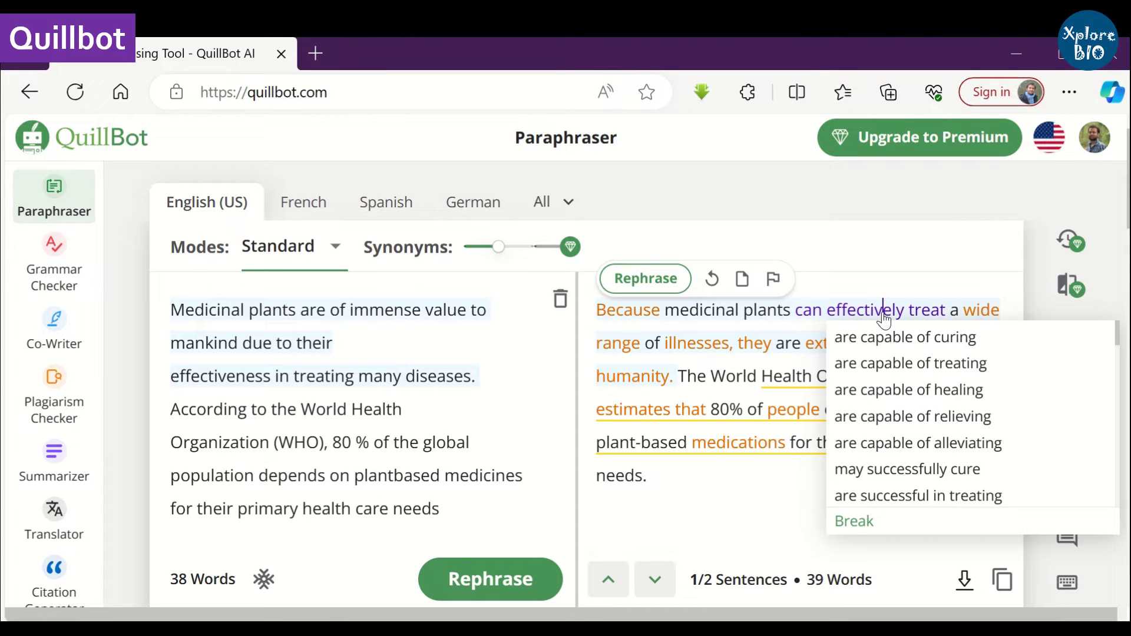
pyautogui.click(887, 338)
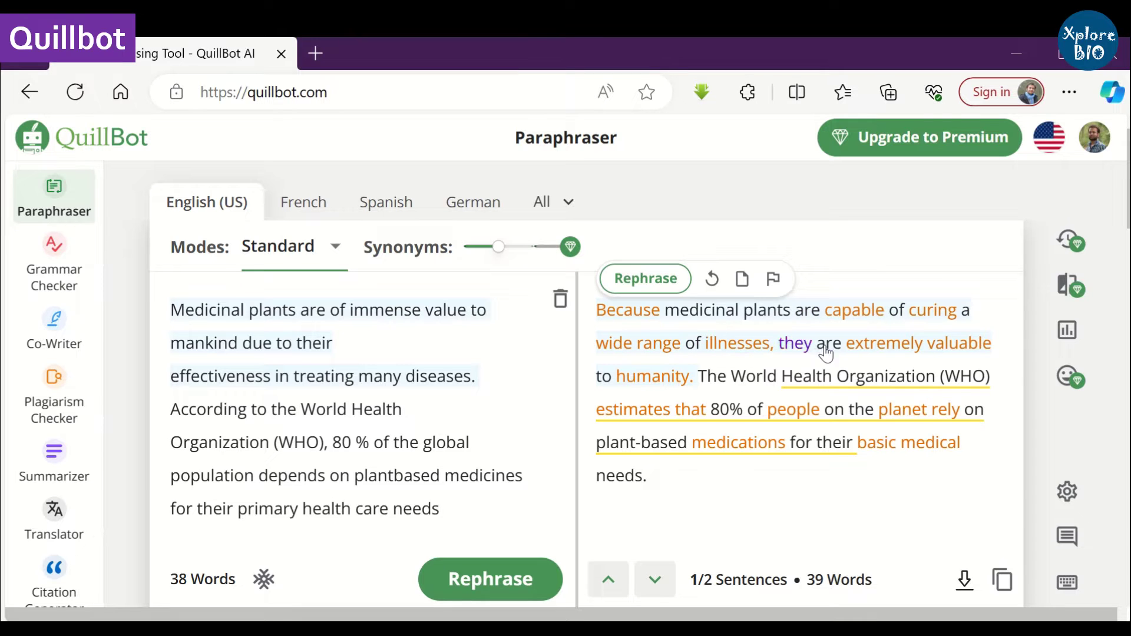
pyautogui.click(913, 342)
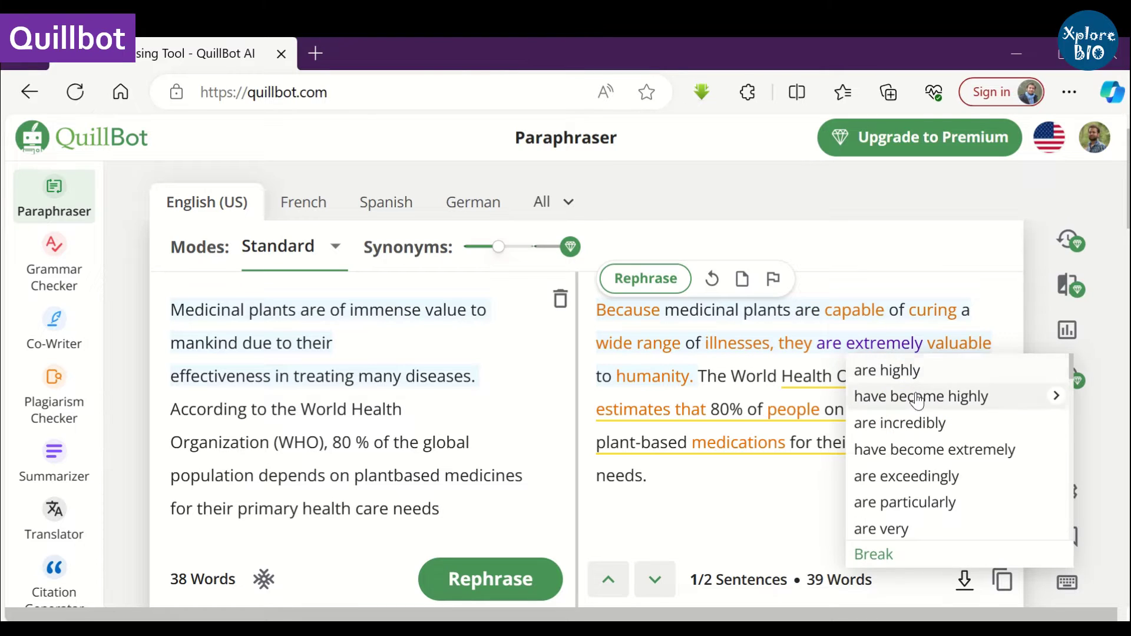
pyautogui.click(935, 422)
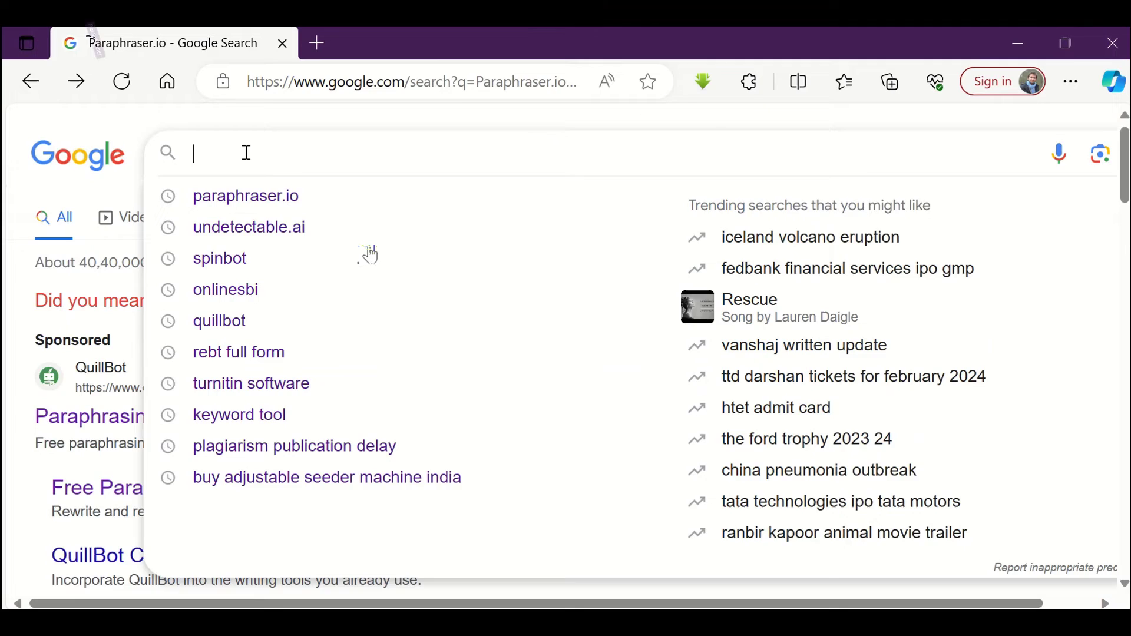
# Step: Open Paraphraser.io from the search results
pyautogui.scroll(-3, 371, 248)
pyautogui.click(371, 248)
pyautogui.scroll(-5, 385, 243)
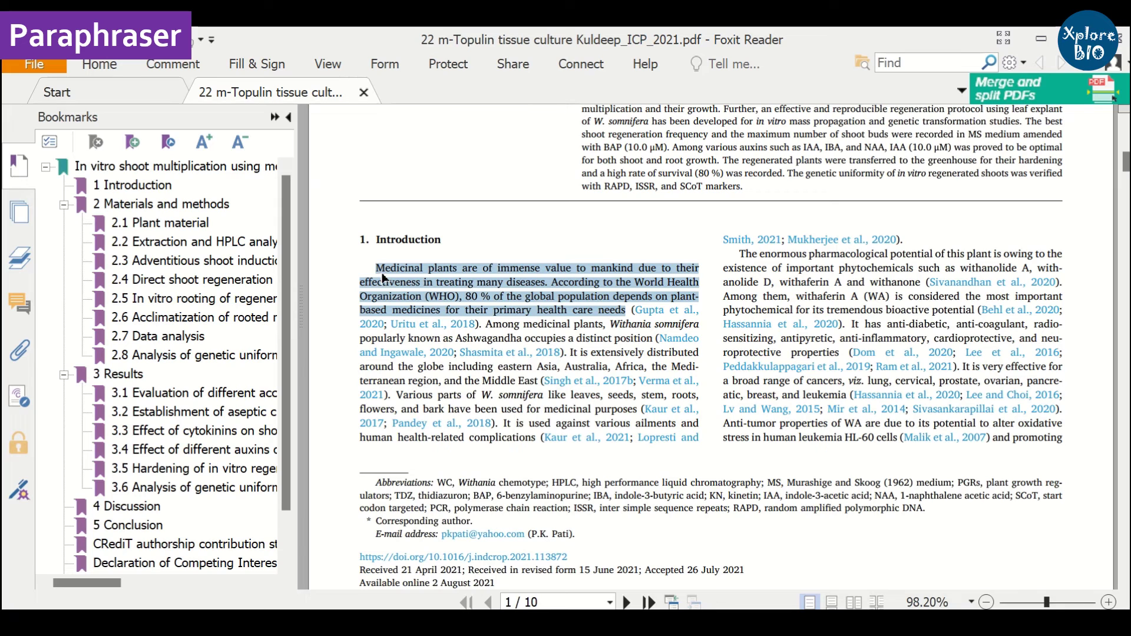
# Step: Copy the Introduction's opening medicinal-plants paragraph from the PDF into Paraphraser.io's input box
pyautogui.moveTo(628, 312); pyautogui.dragTo(413, 273)
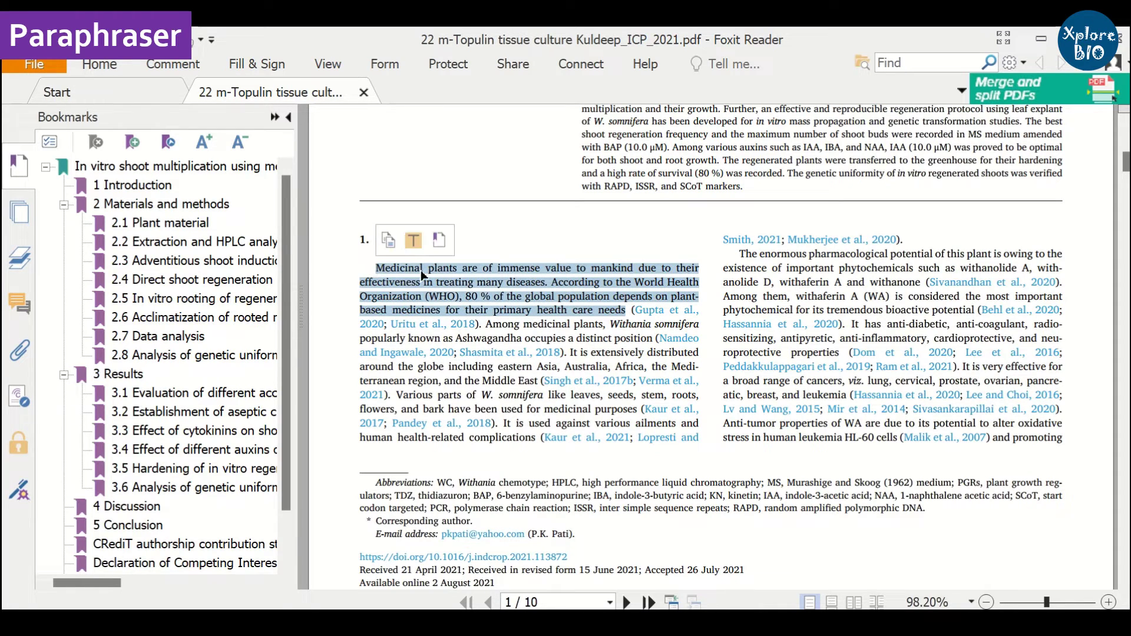
pyautogui.rightClick(422, 271)
pyautogui.click(441, 281)
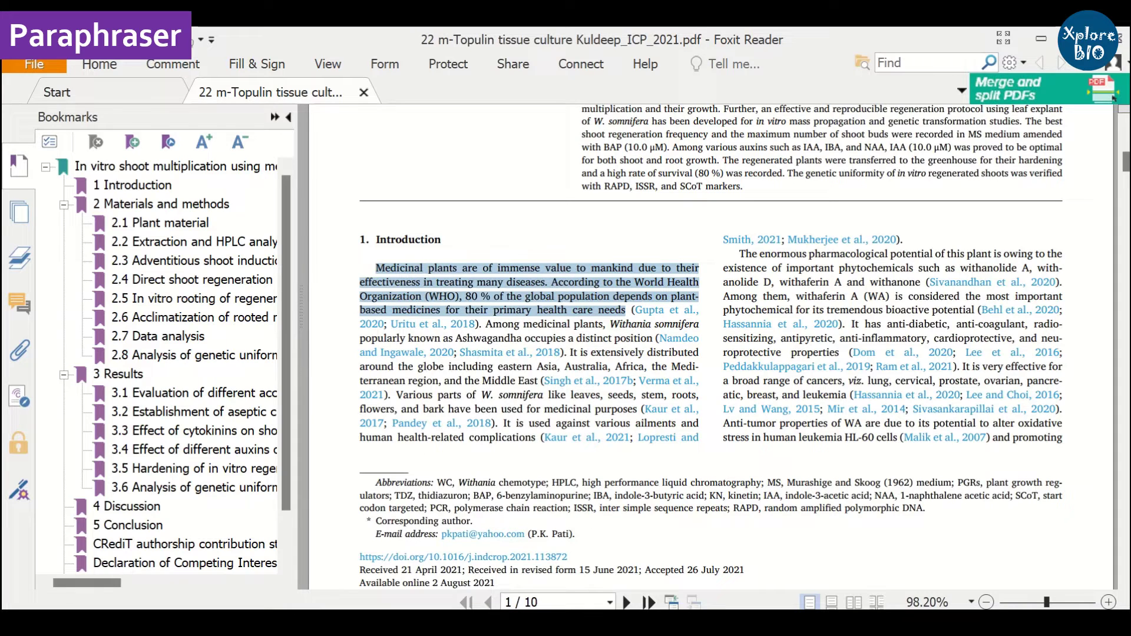
pyautogui.hotkey('alt', 'Tab')
pyautogui.click(271, 248)
pyautogui.write('Medicinal plants are of immense value to mankind due to their effectiveness in treating many diseases. According to the World Health Organization (WHO), 80 % of the global population depends on plantbased medicines for their primary health care needs')
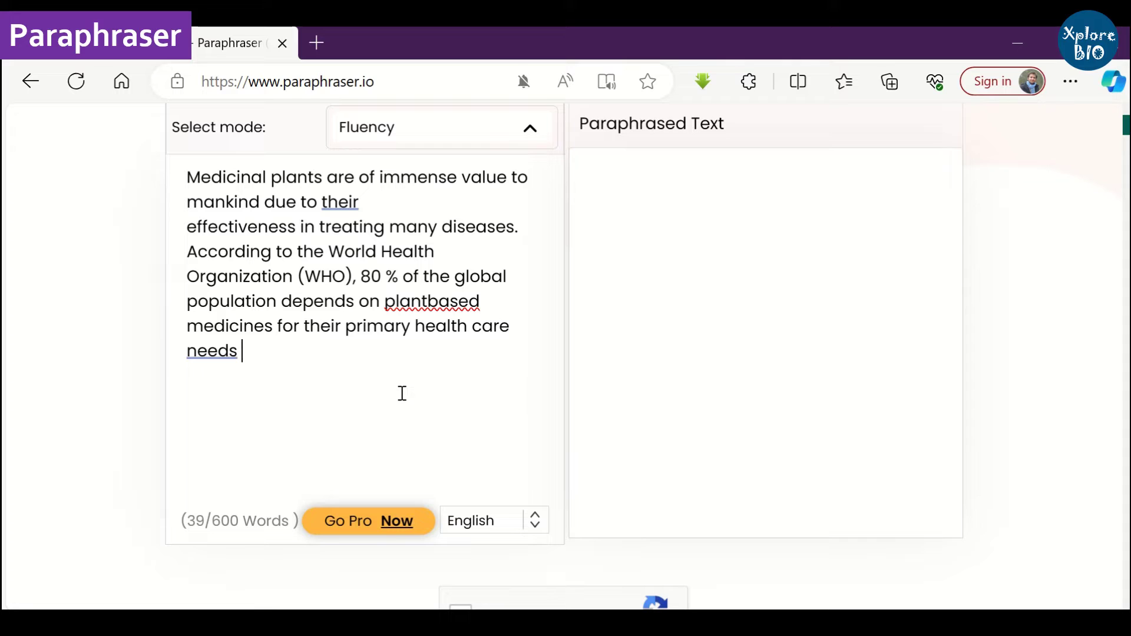
# Step: Set Paraphraser.io to Standard mode, pass the reCAPTCHA and start paraphrasing the paragraph
pyautogui.click(351, 354)
pyautogui.scroll(2, 469, 334)
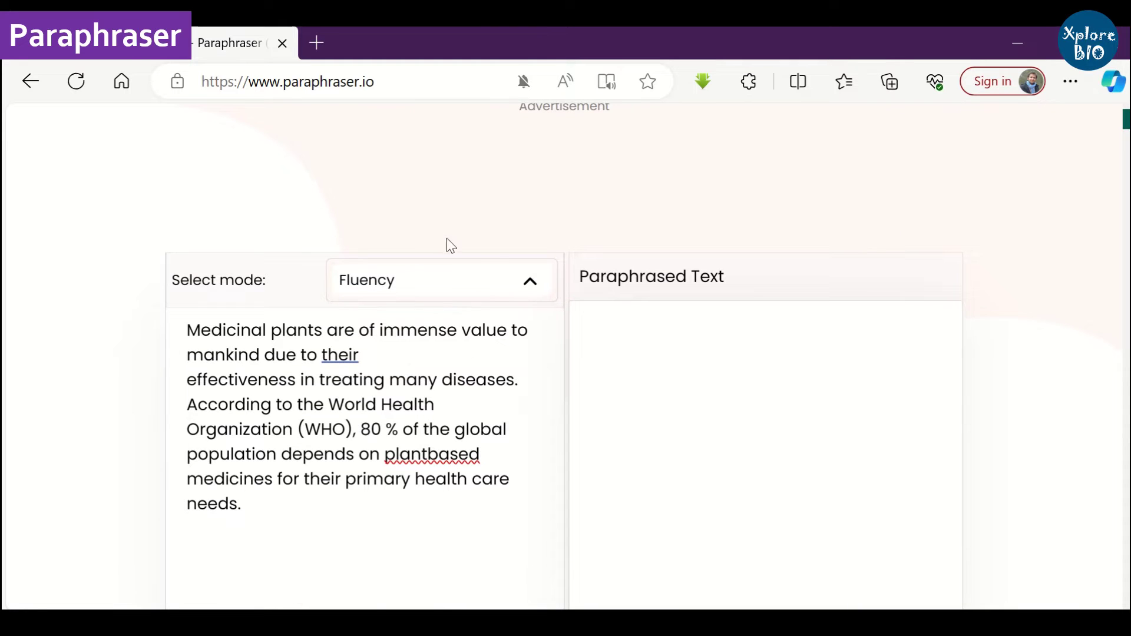
pyautogui.click(510, 289)
pyautogui.scroll(-1, 475, 332)
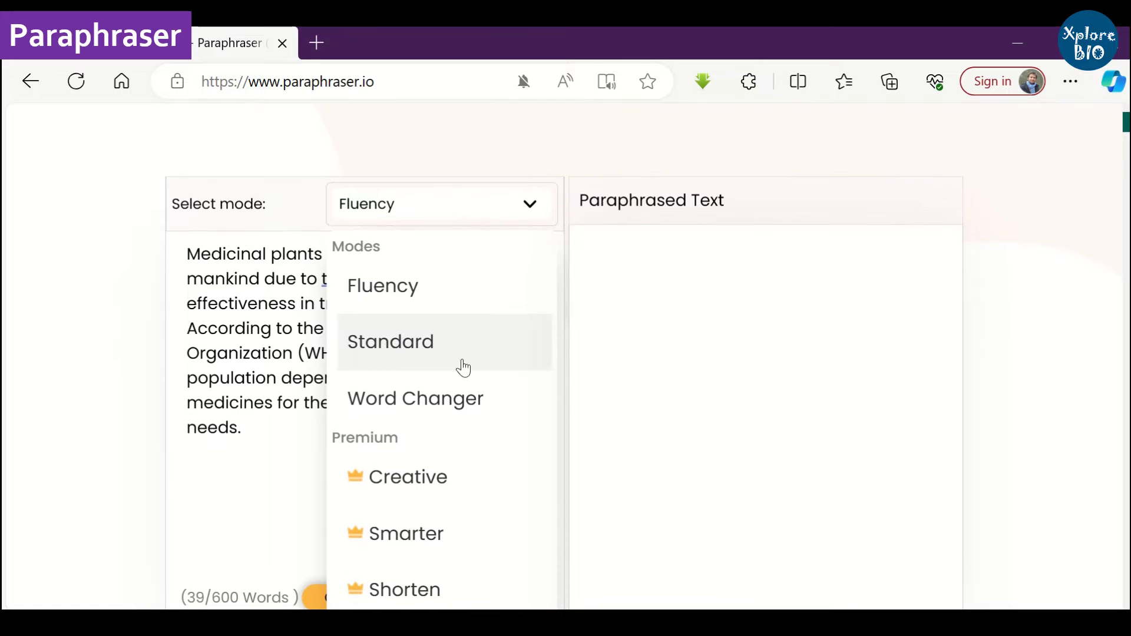
pyautogui.click(433, 359)
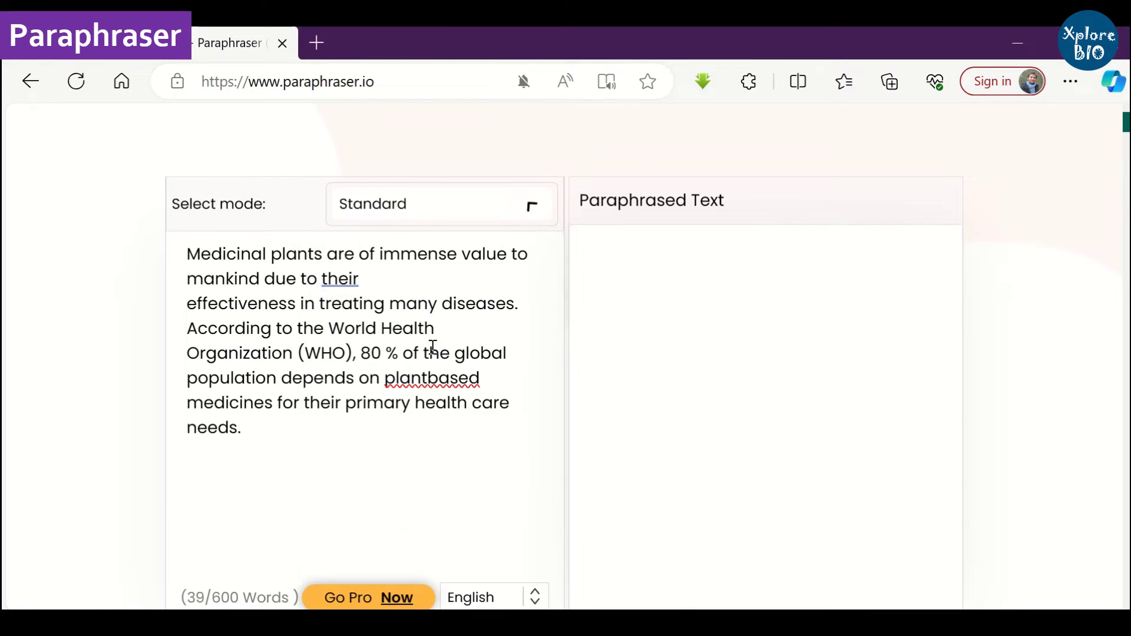
pyautogui.scroll(-4, 582, 341)
pyautogui.click(462, 465)
pyautogui.scroll(-1, 566, 507)
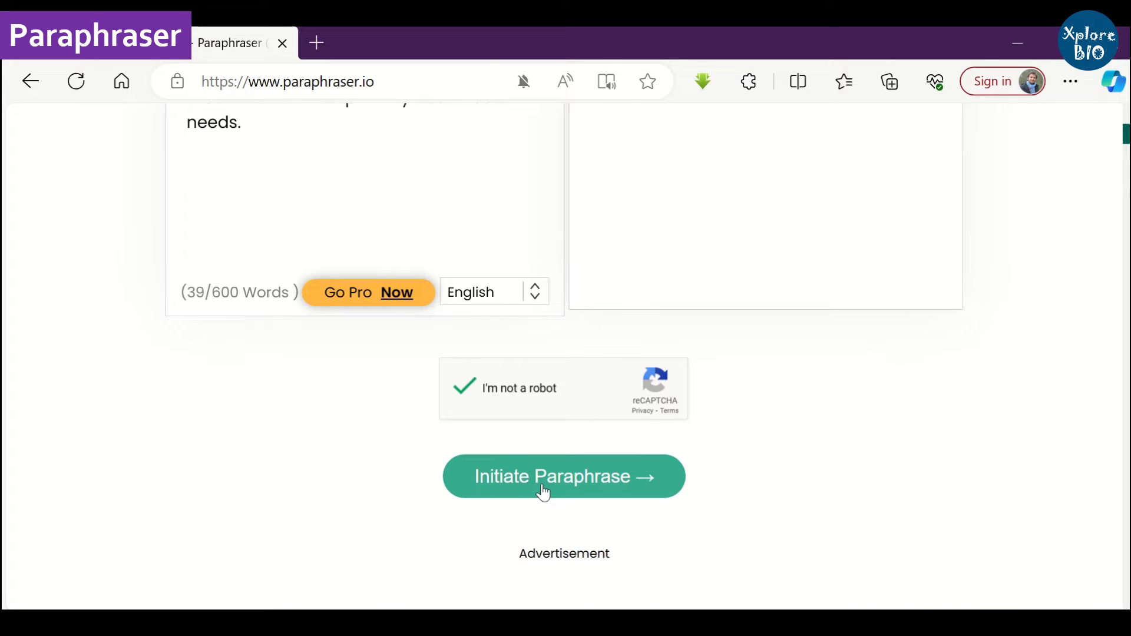
pyautogui.click(542, 490)
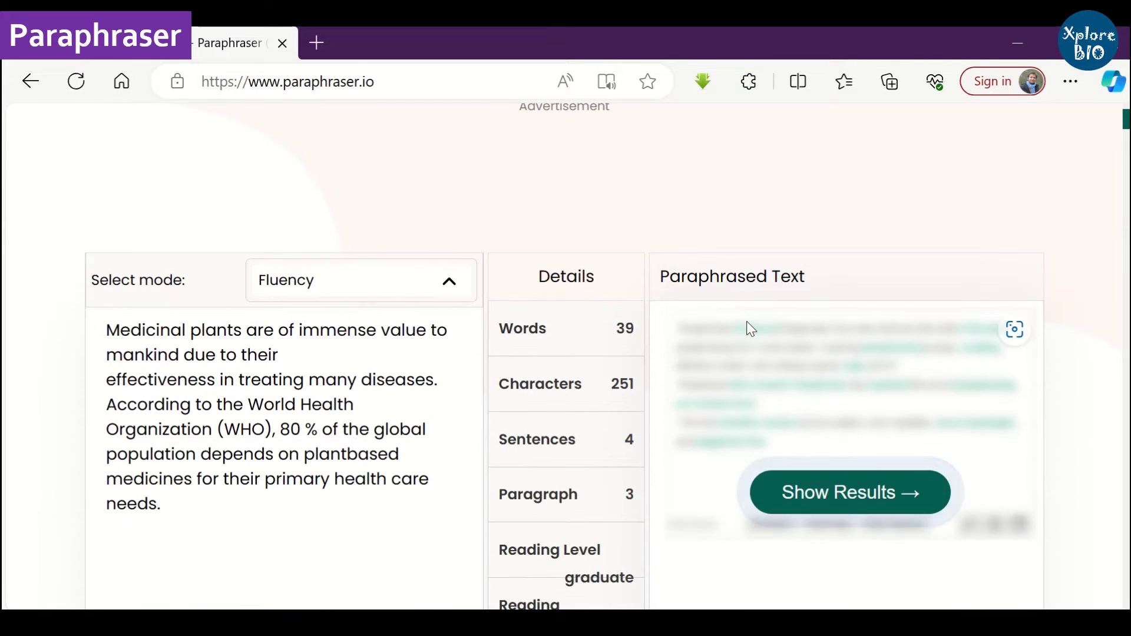
# Step: Show the 36-word result and view synonyms for 'enormous' and 'because'
pyautogui.click(796, 493)
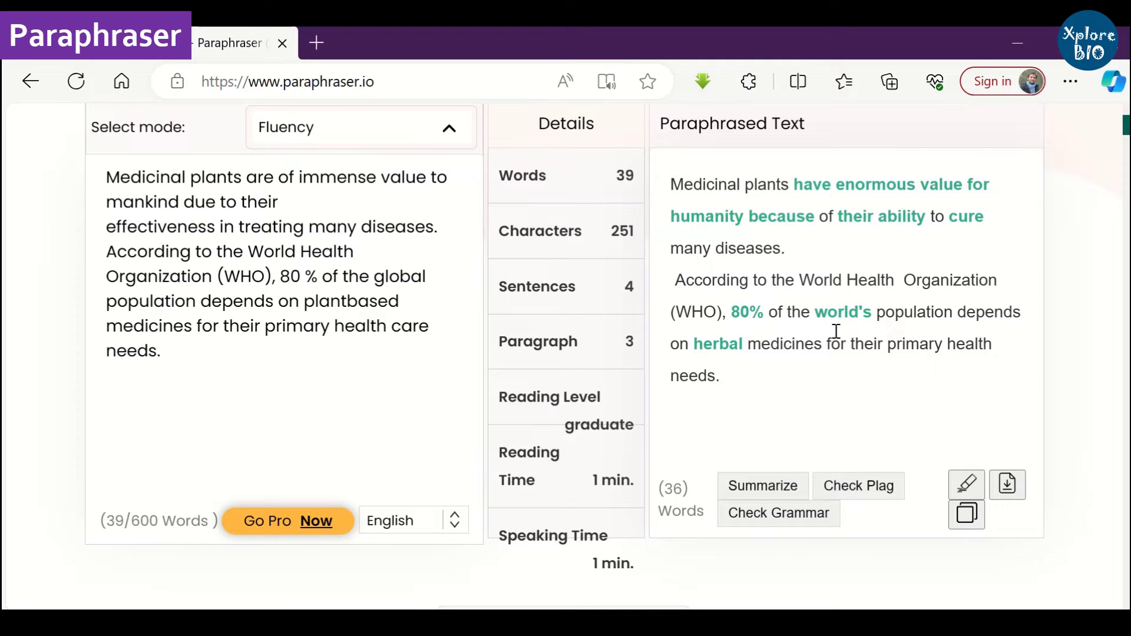
pyautogui.click(864, 187)
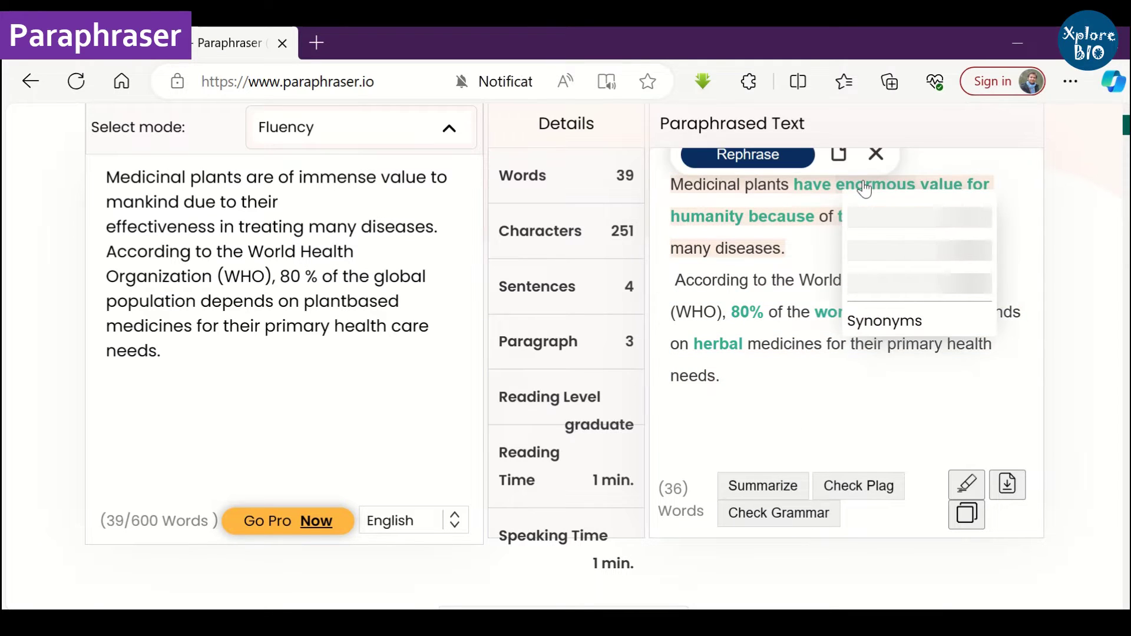
pyautogui.scroll(1, 814, 349)
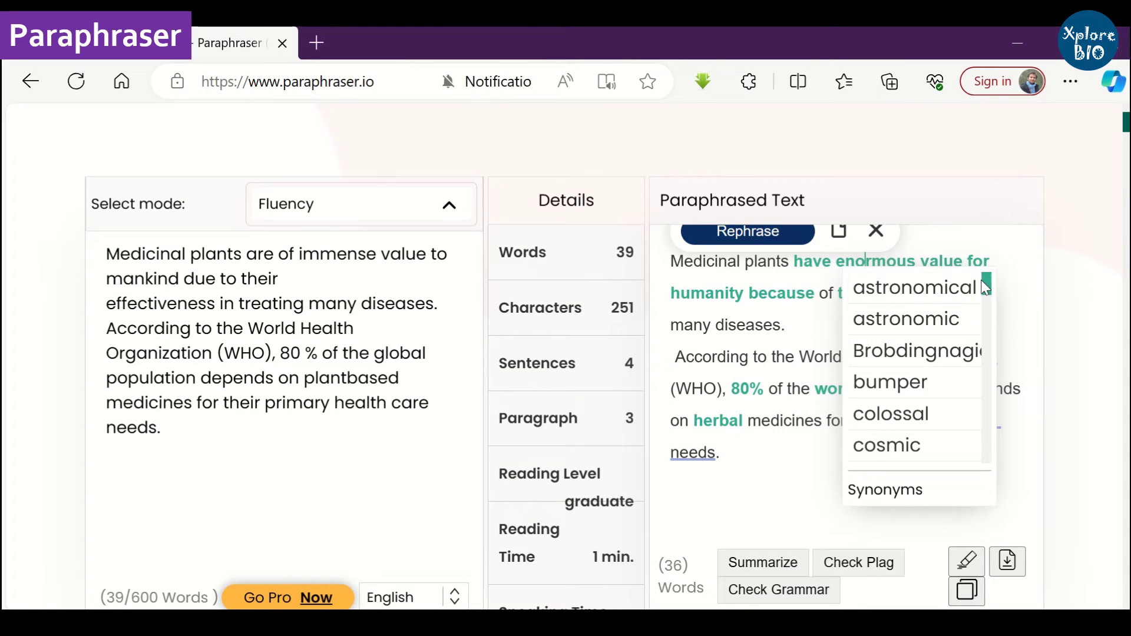
pyautogui.scroll(-1, 951, 354)
pyautogui.scroll(-2, 945, 365)
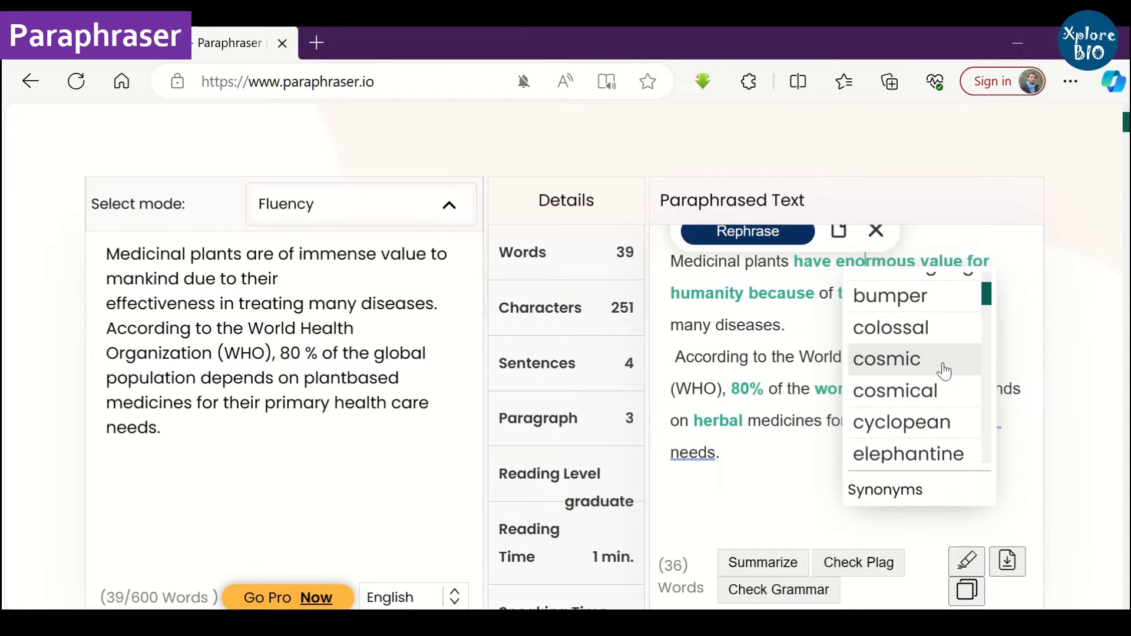
pyautogui.click(753, 301)
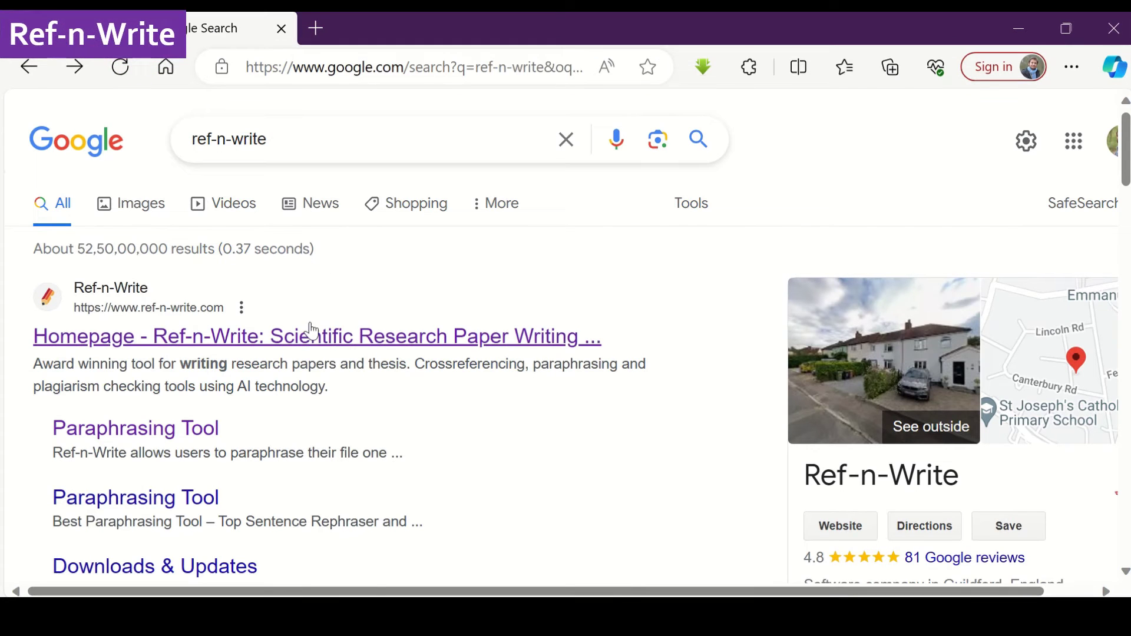
# Step: Go to Ref-n-Write's Paraphrasing Tool page from the search results
pyautogui.click(316, 349)
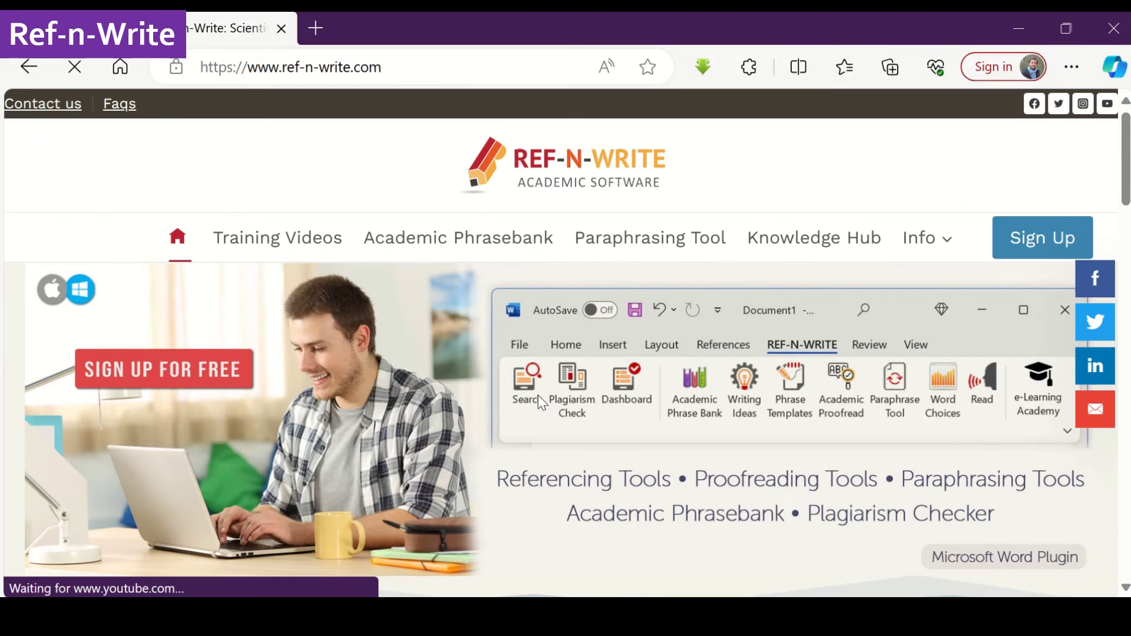
pyautogui.click(639, 236)
pyautogui.scroll(-3, 581, 308)
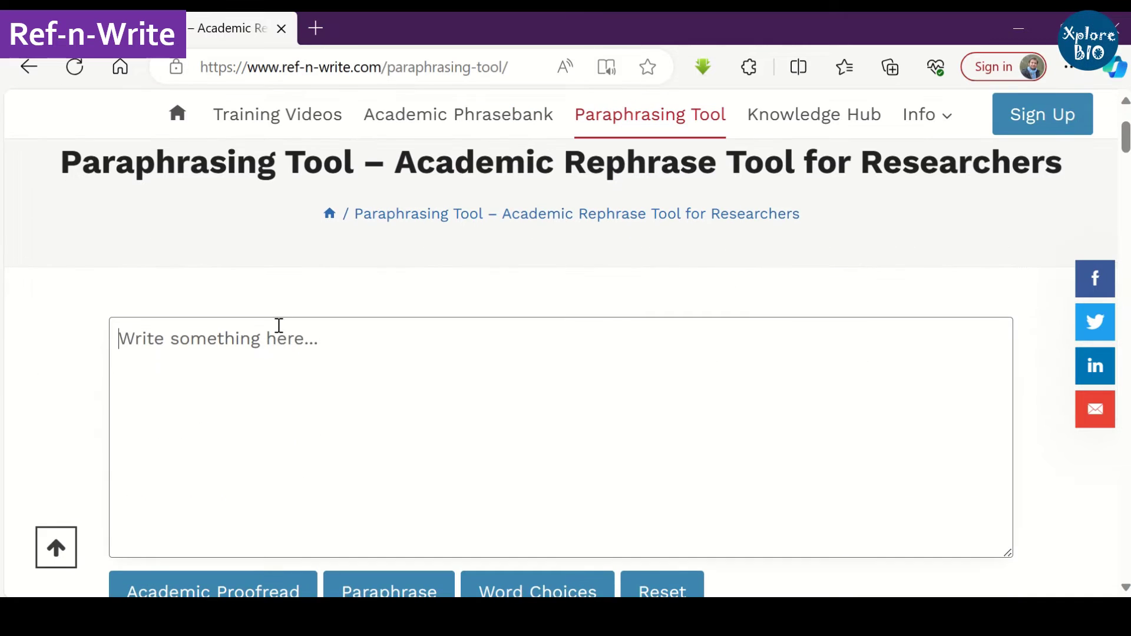
# Step: Paste the medicinal-plants paragraph, paraphrase it and read Options 1–3 in Results
pyautogui.click(387, 380)
pyautogui.write('Medicinal plants are of immense value to mankind due to their effectiveness in treating many diseases. According to the World Health Organization (WHO), 80 % of the global population depends on plantbased medicines for their primary health care needs')
pyautogui.scroll(-1, 632, 291)
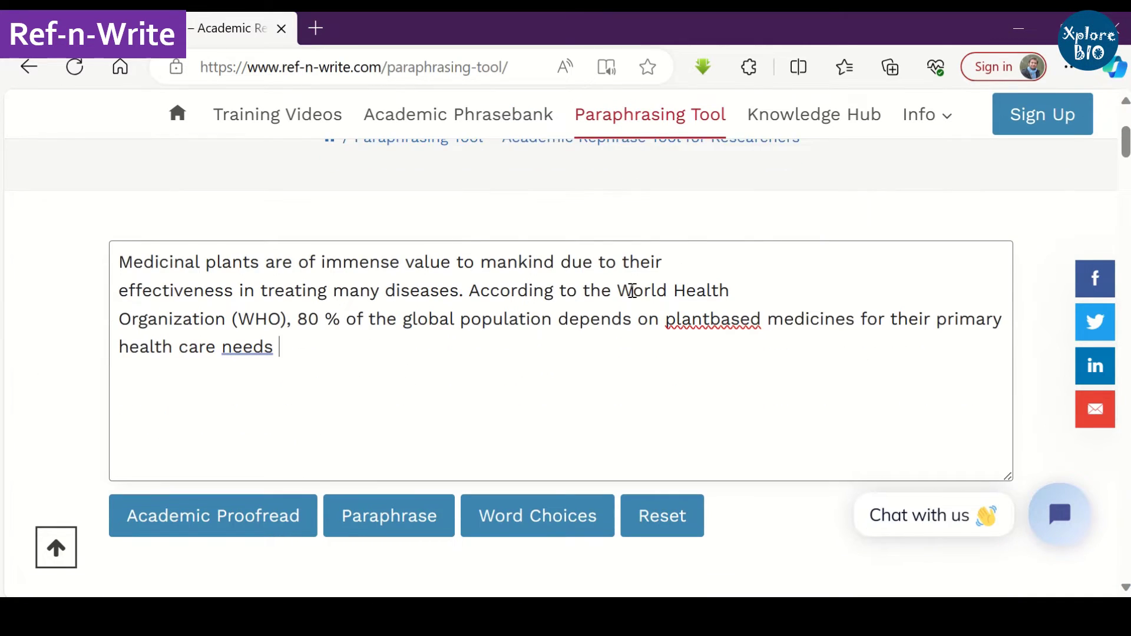
pyautogui.scroll(-1, 482, 359)
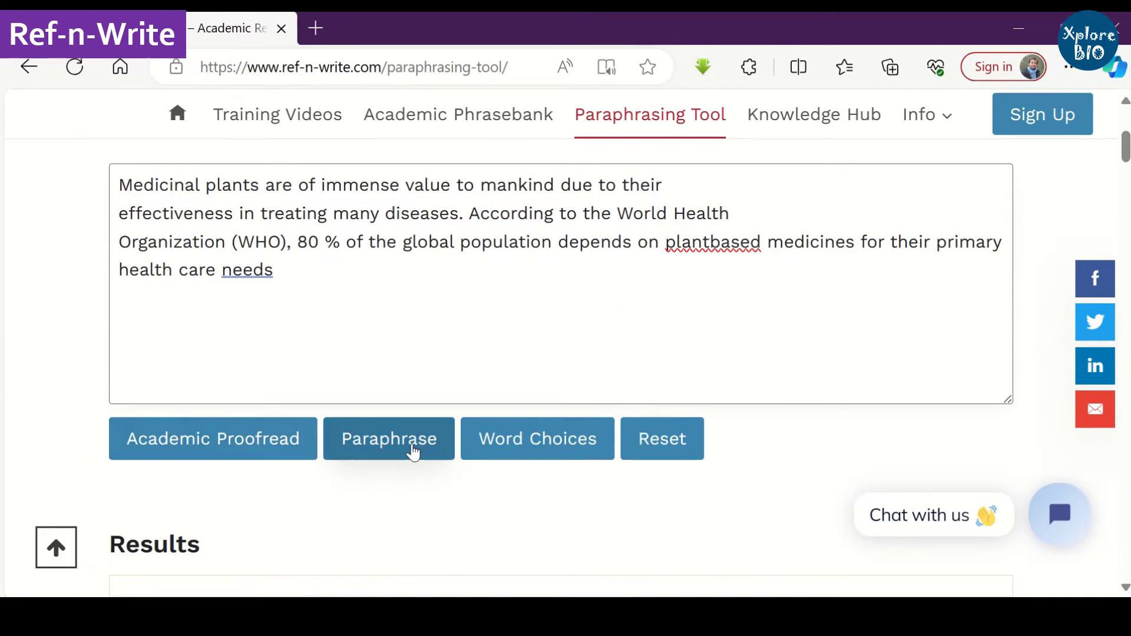
pyautogui.click(414, 453)
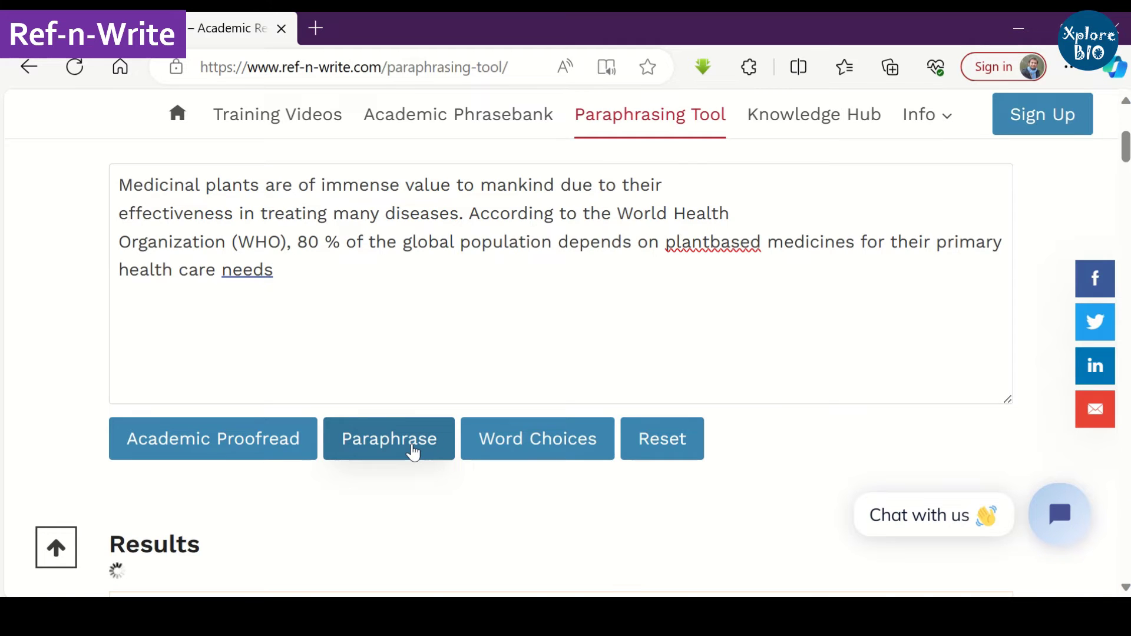
pyautogui.scroll(-3, 412, 451)
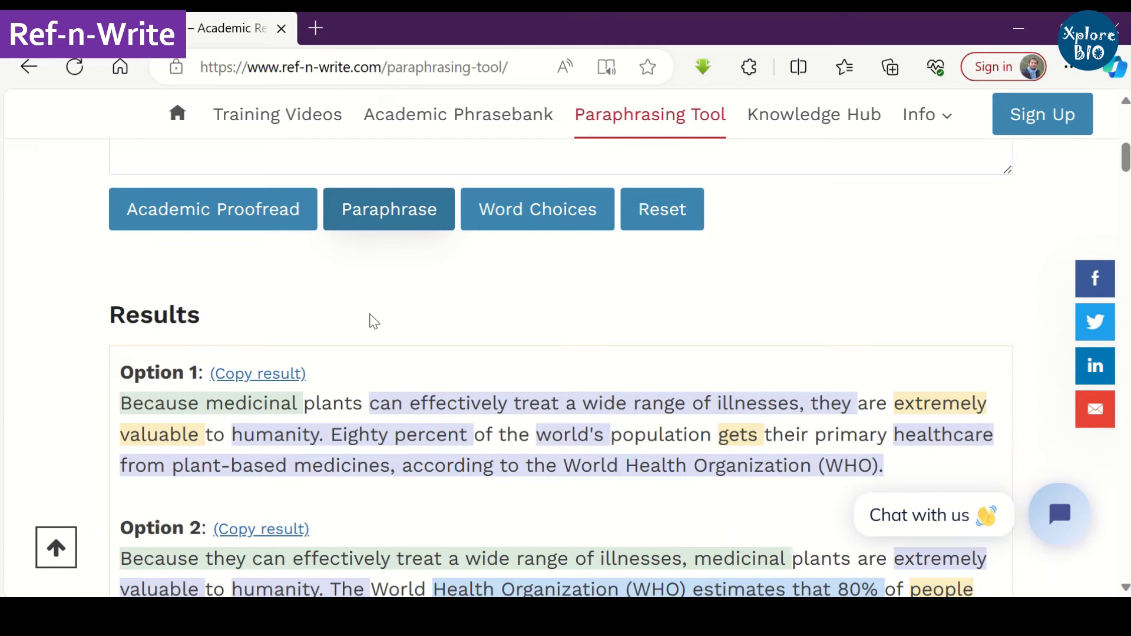
pyautogui.scroll(-3, 370, 321)
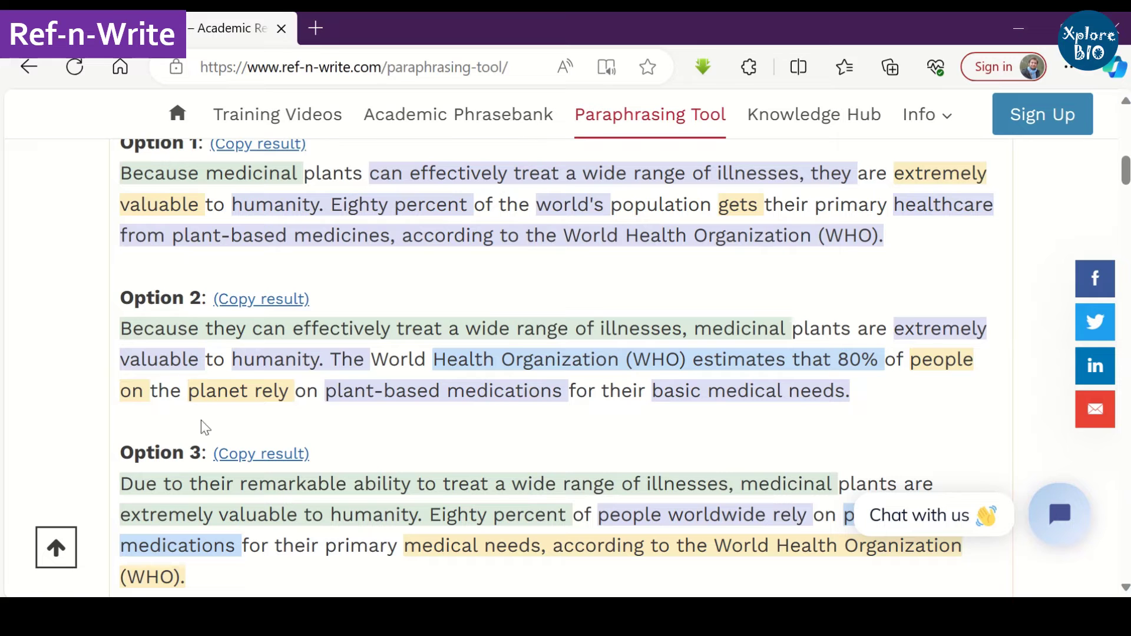
pyautogui.scroll(-2, 475, 395)
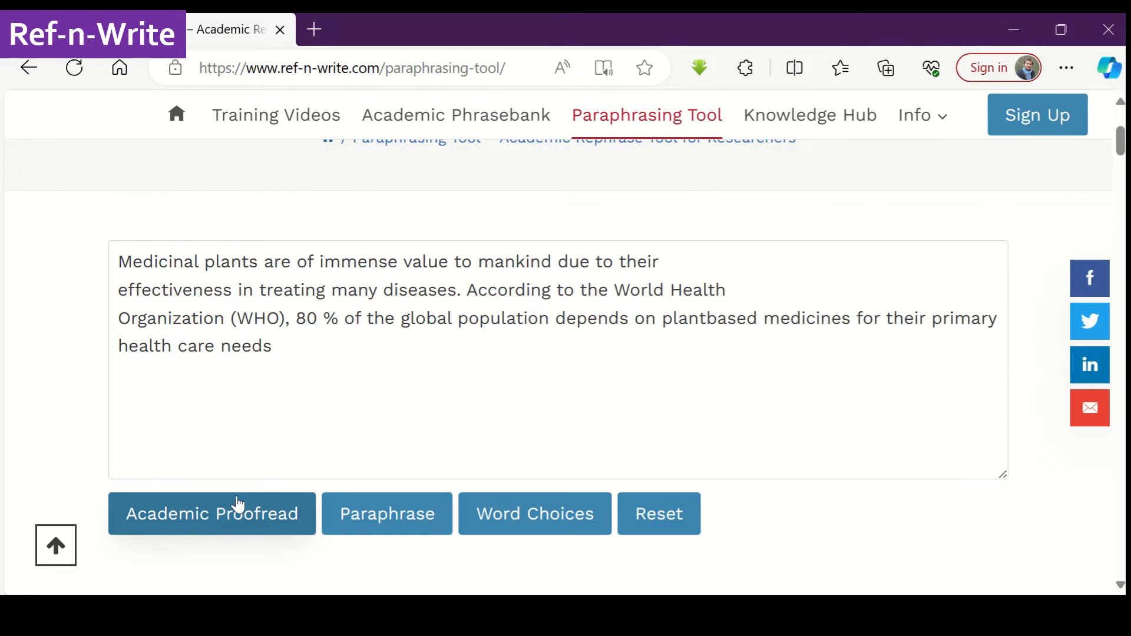
# Step: Run Academic Proofread and highlight a struck-out phrase among the tracked changes
pyautogui.click(246, 525)
pyautogui.scroll(-6, 245, 518)
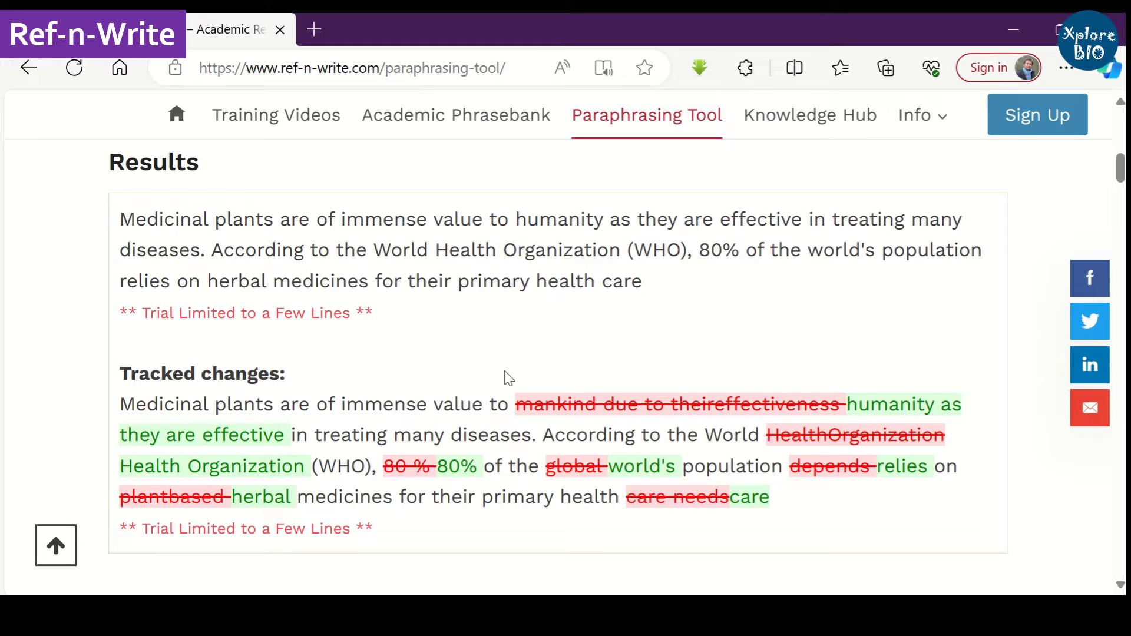
pyautogui.moveTo(510, 399); pyautogui.dragTo(847, 404)
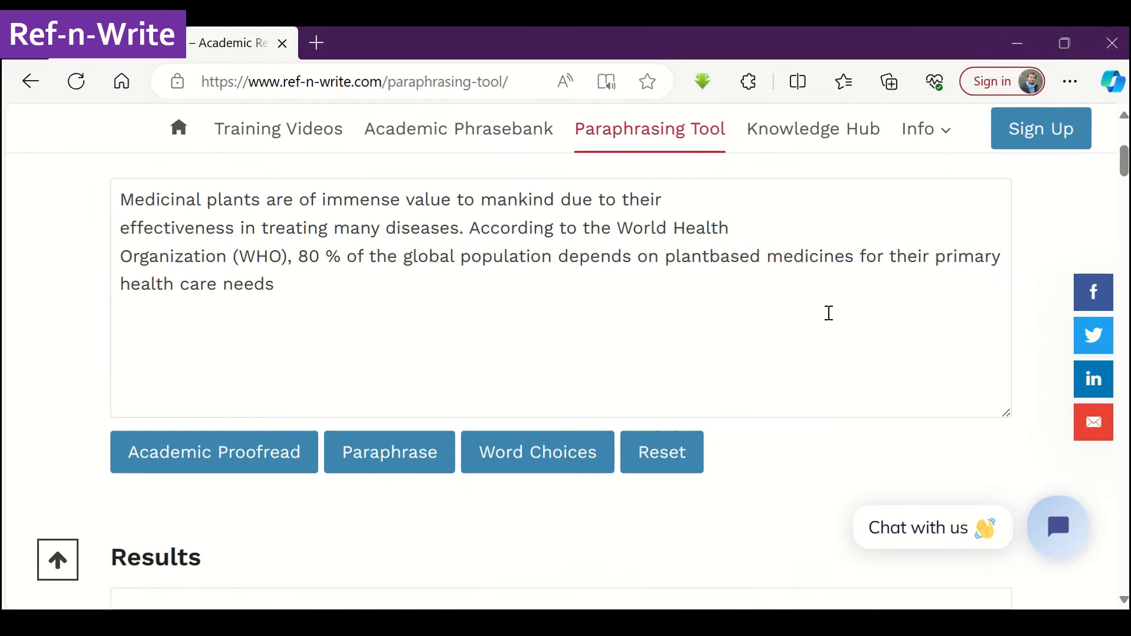
# Step: Run Word Choices and review suggestions such as 'enormous' for 'immense'
pyautogui.click(534, 463)
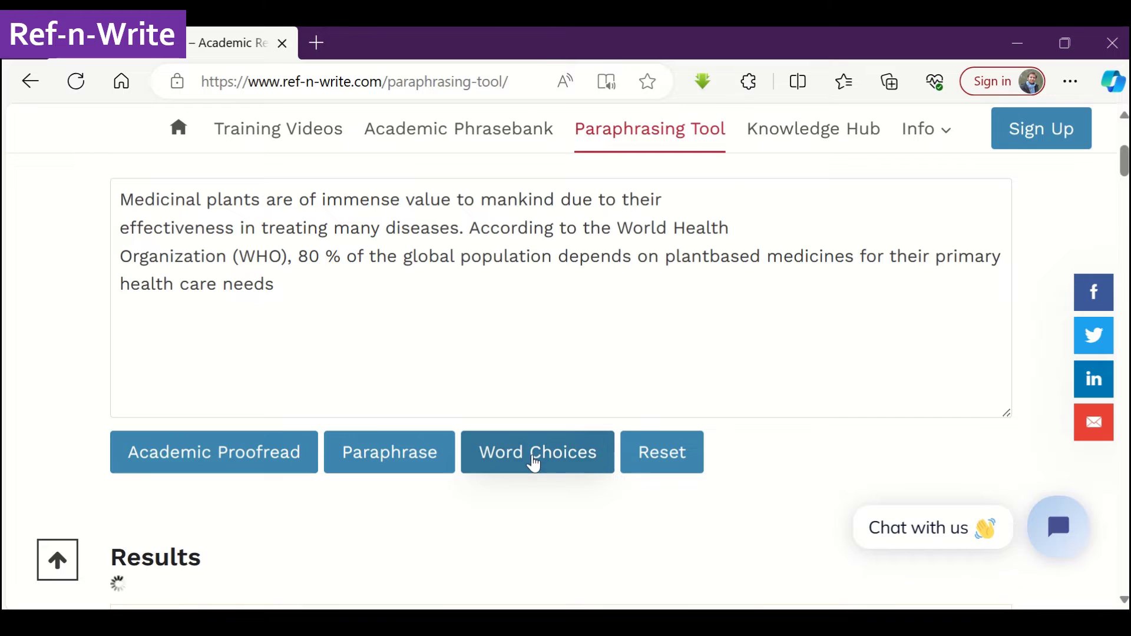
pyautogui.scroll(-4, 687, 414)
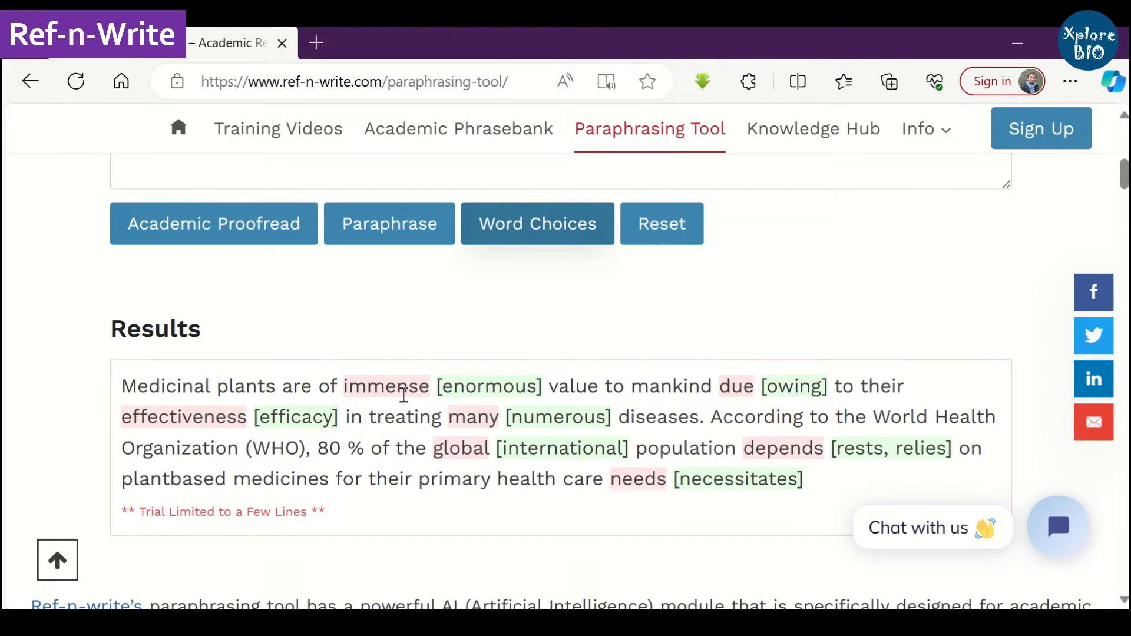
pyautogui.moveTo(349, 387); pyautogui.dragTo(543, 389)
pyautogui.click(545, 391)
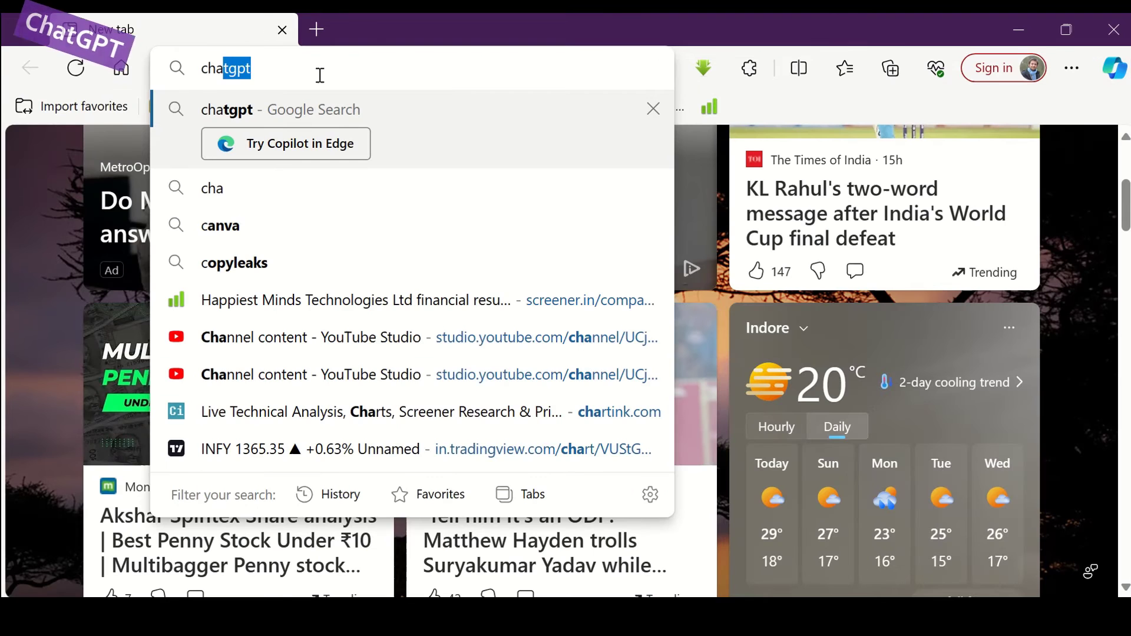
# Step: Search Google for chatgpt and open the chat.openai.com ChatGPT result
pyautogui.write('t')
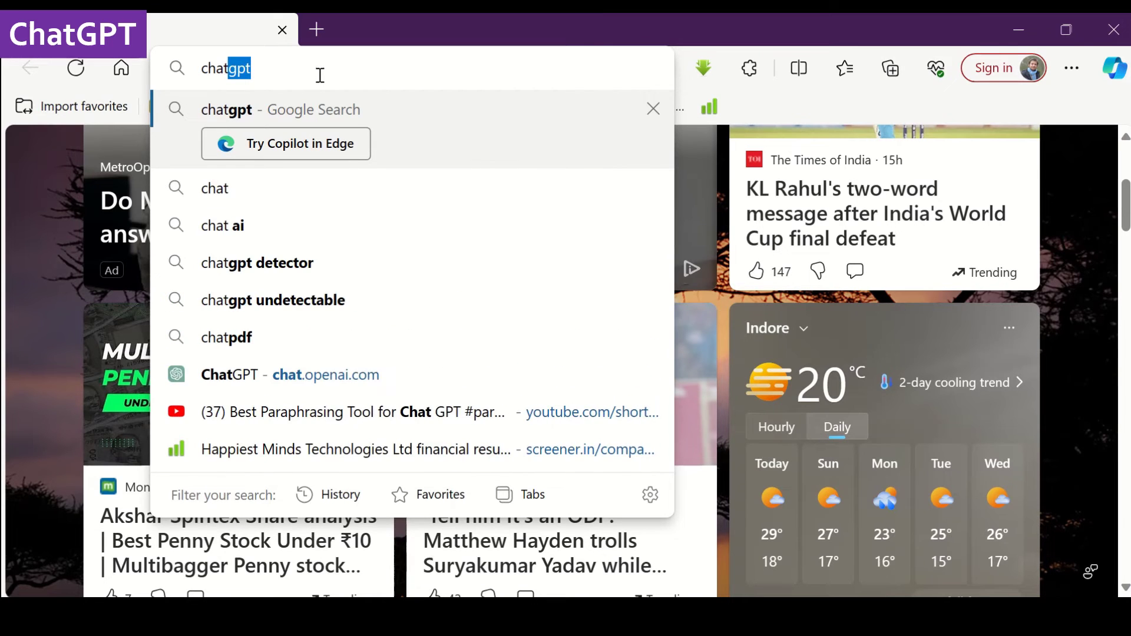
pyautogui.press('Return')
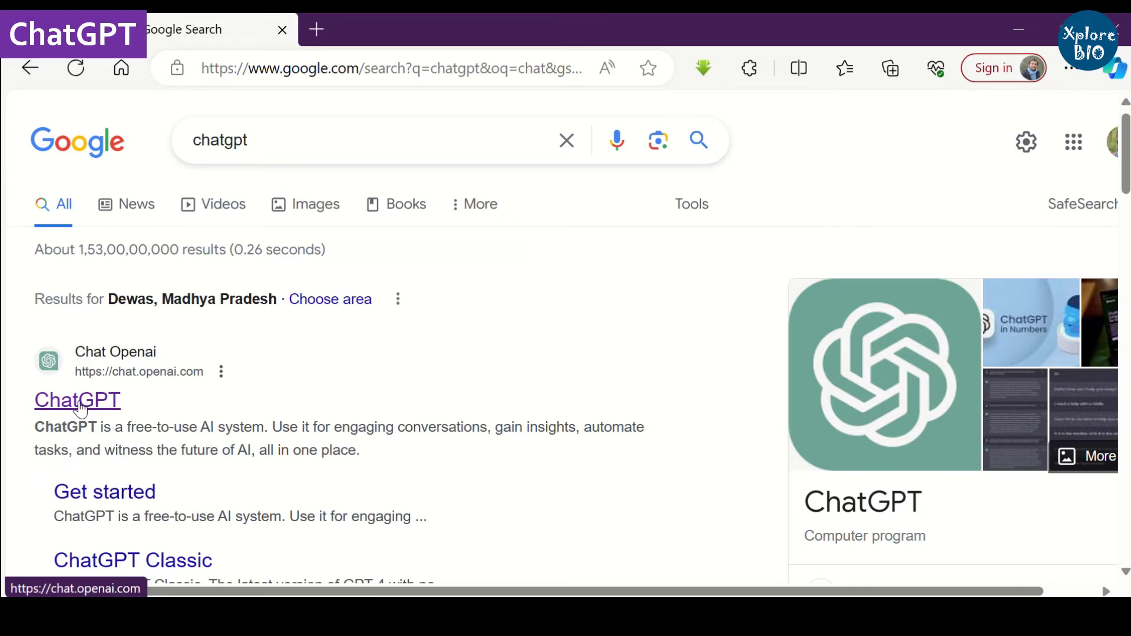
pyautogui.click(80, 406)
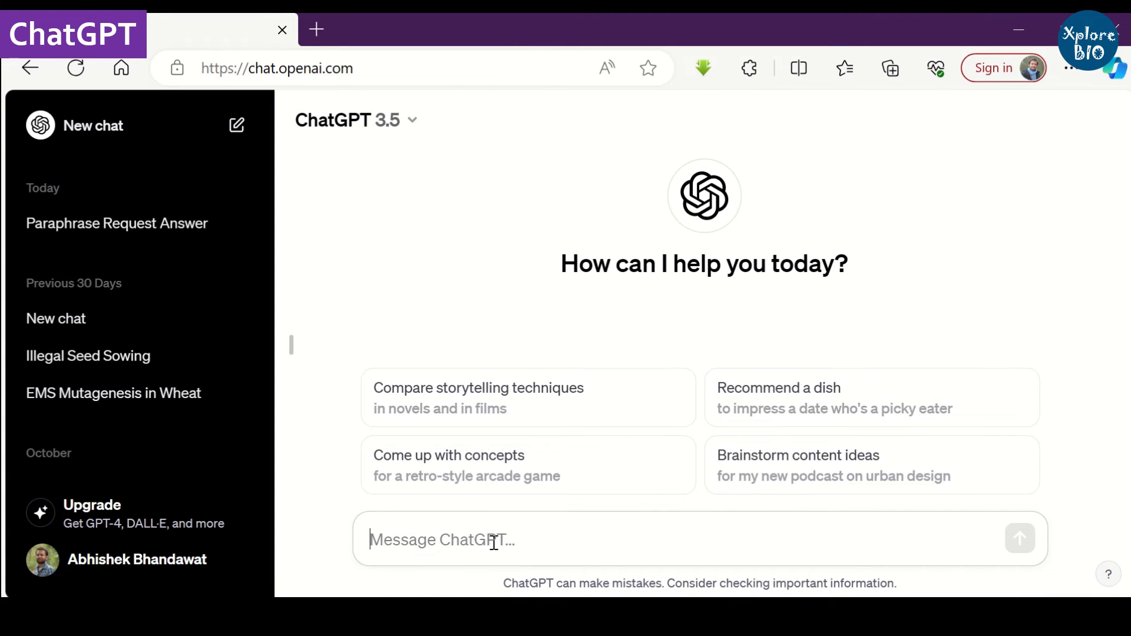
# Step: Send ChatGPT 'Paraphrase the following text' followed by the pasted medicinal-plants paragraph
pyautogui.write('Paraph')
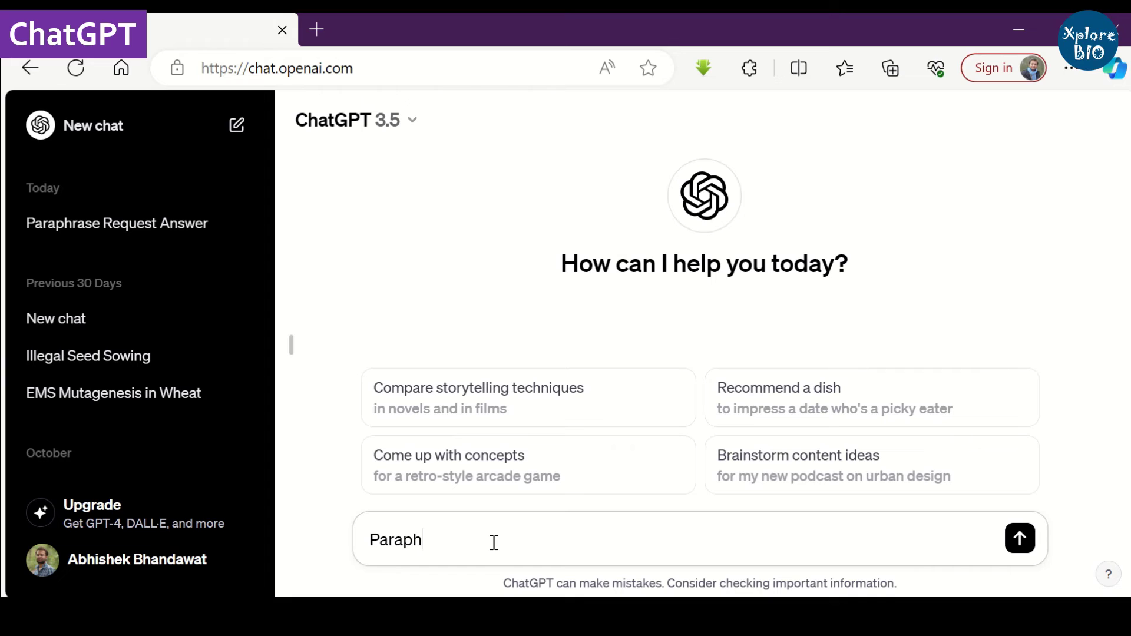
pyautogui.write('rase the followi')
pyautogui.press('Tab')
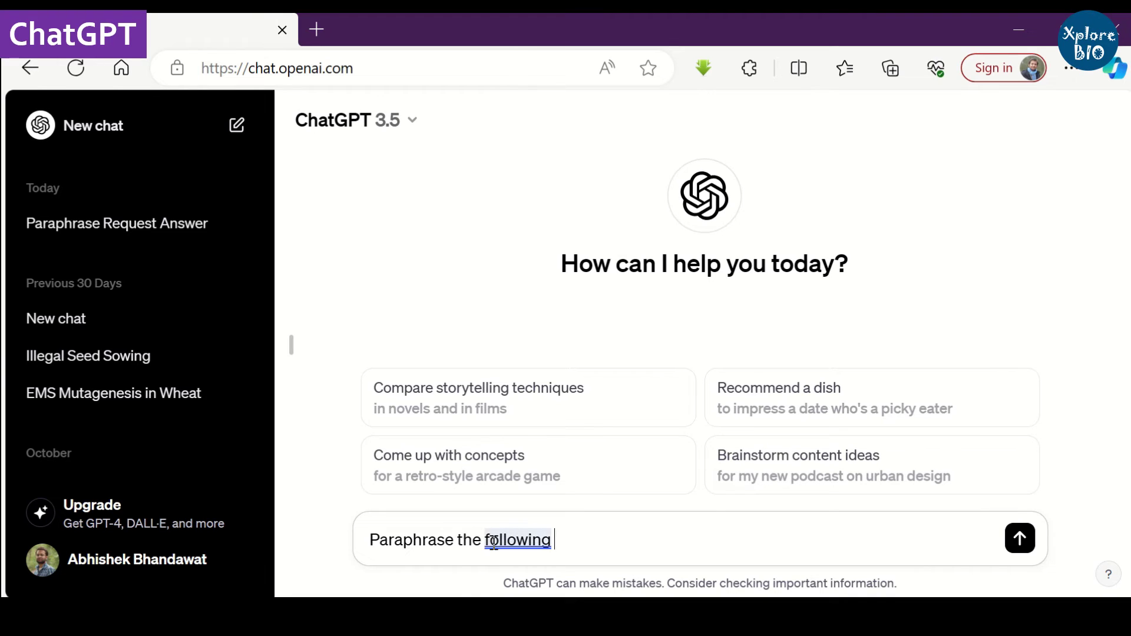
pyautogui.write('text')
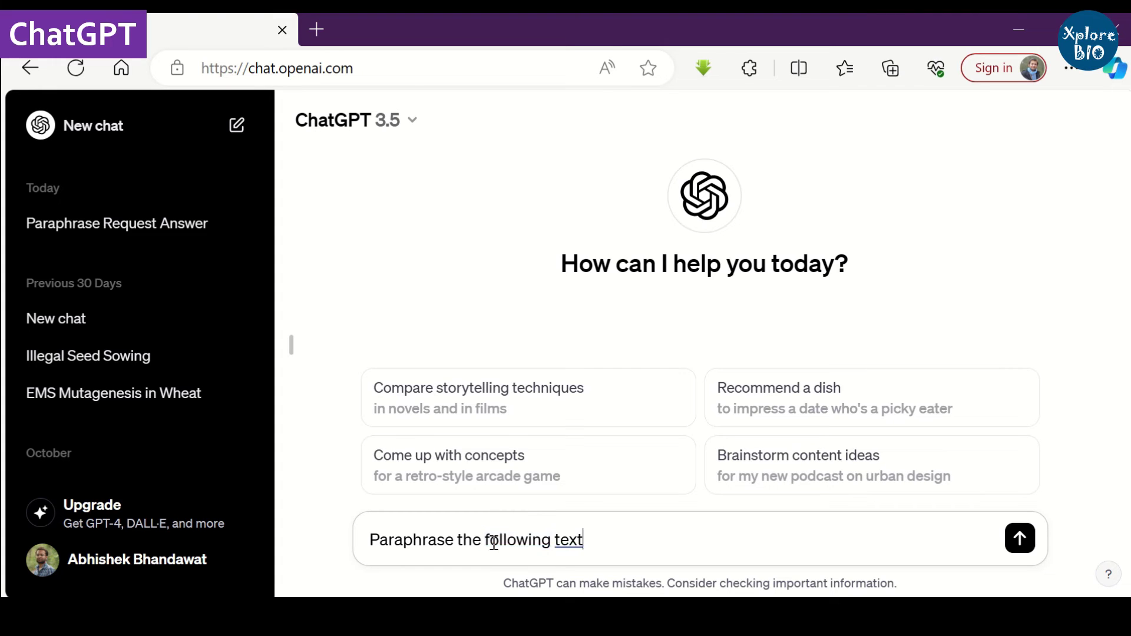
pyautogui.press('Return')
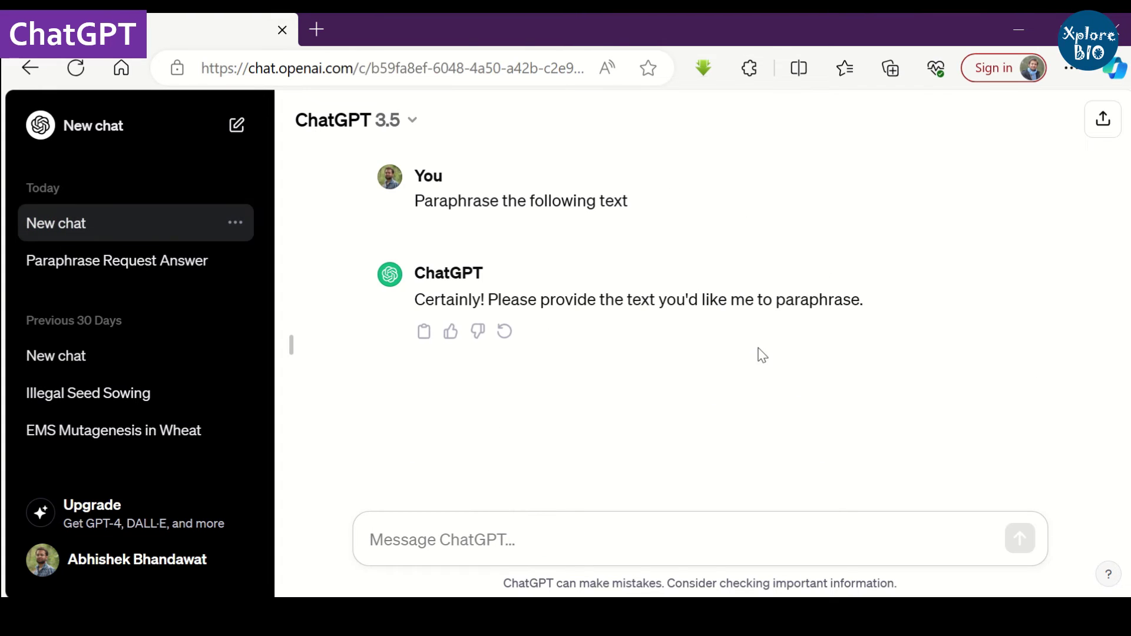
pyautogui.write('Medicinal plants are of immense value to mankind due to their effectiveness in treating many diseases. According to the World Health Organization (WHO), 80 % of the global population depends on plantbased medicines for their primary health care needs.')
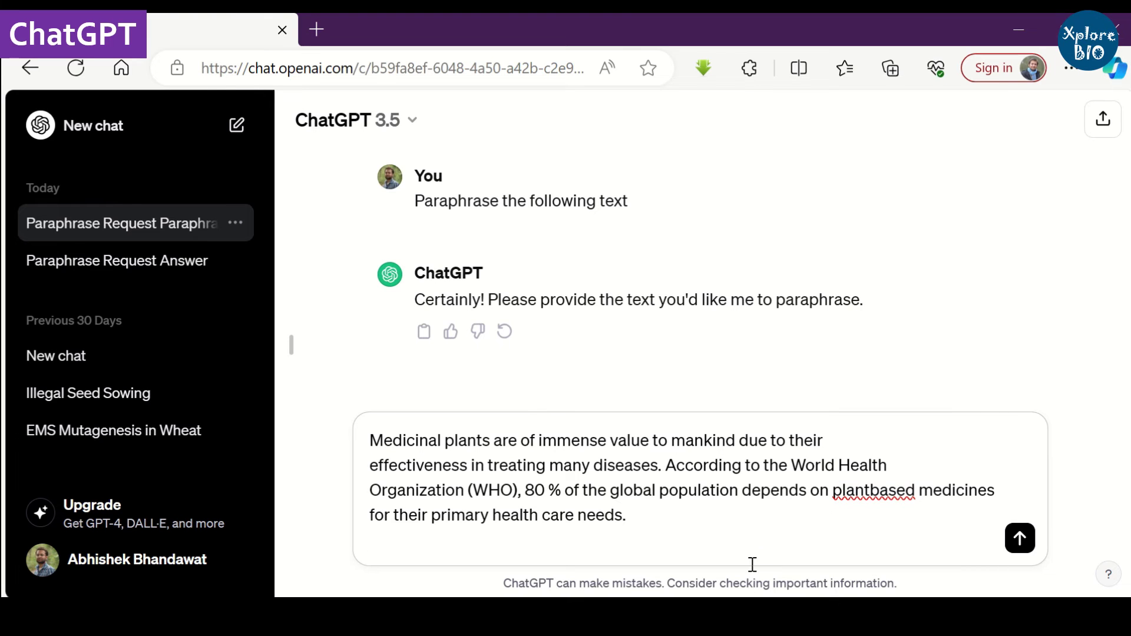
pyautogui.press('Return')
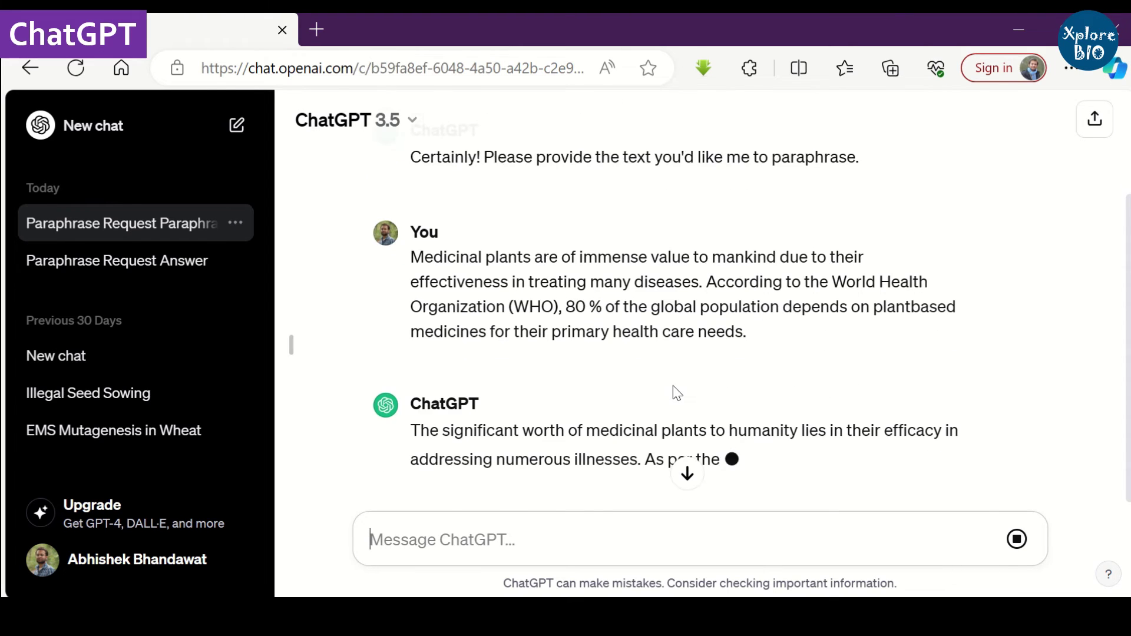
# Step: Regenerate the reply to get a second paraphrase of the paragraph
pyautogui.scroll(-2, 785, 412)
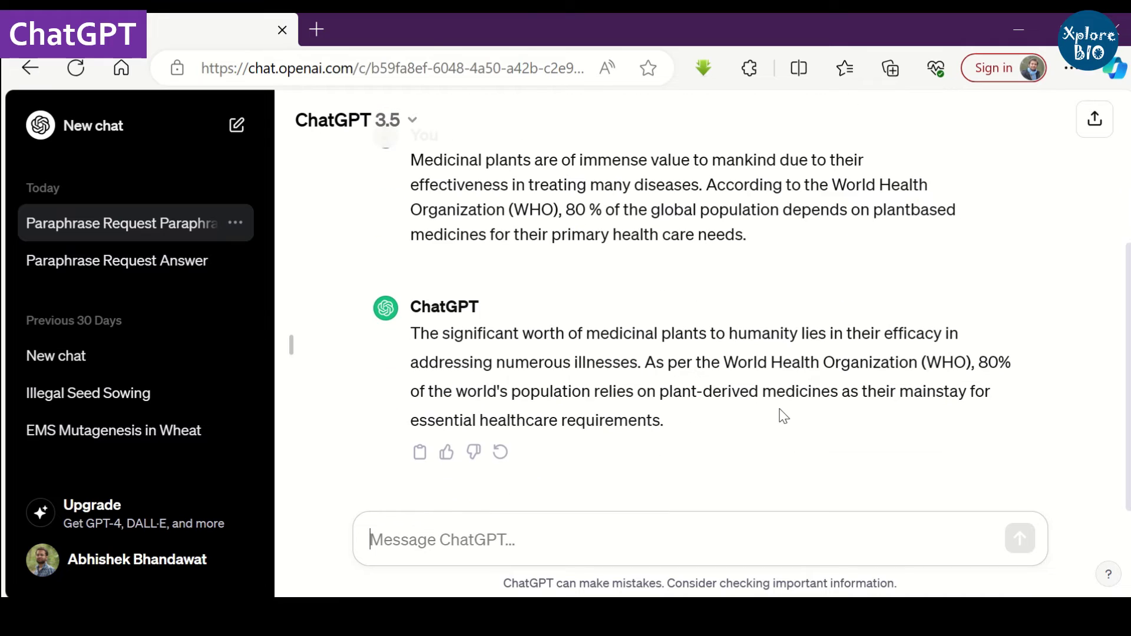
pyautogui.click(503, 454)
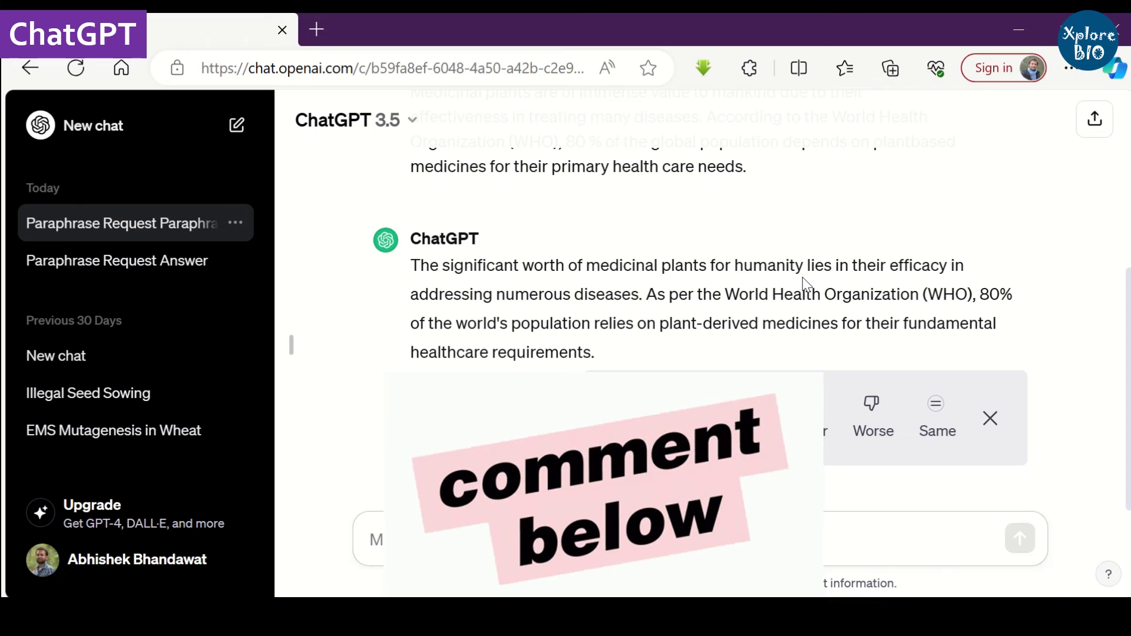
pyautogui.scroll(1, 650, 317)
pyautogui.scroll(1, 651, 316)
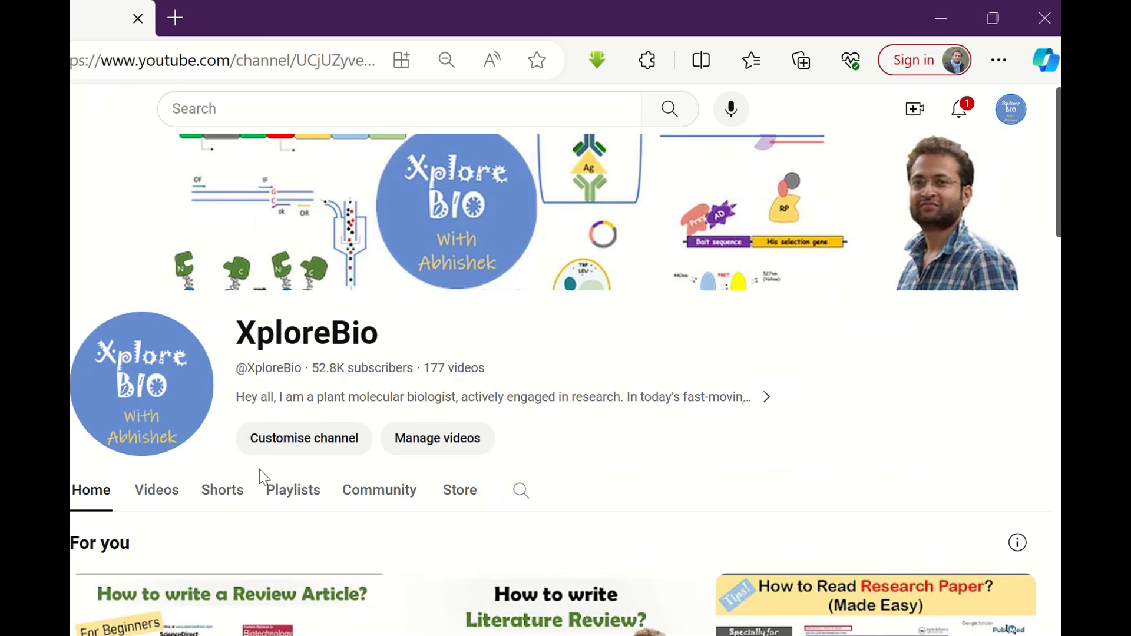
# Step: From XploreBio's Playlists, open 'Research and Publishing' and scroll through its 47 videos
pyautogui.click(288, 493)
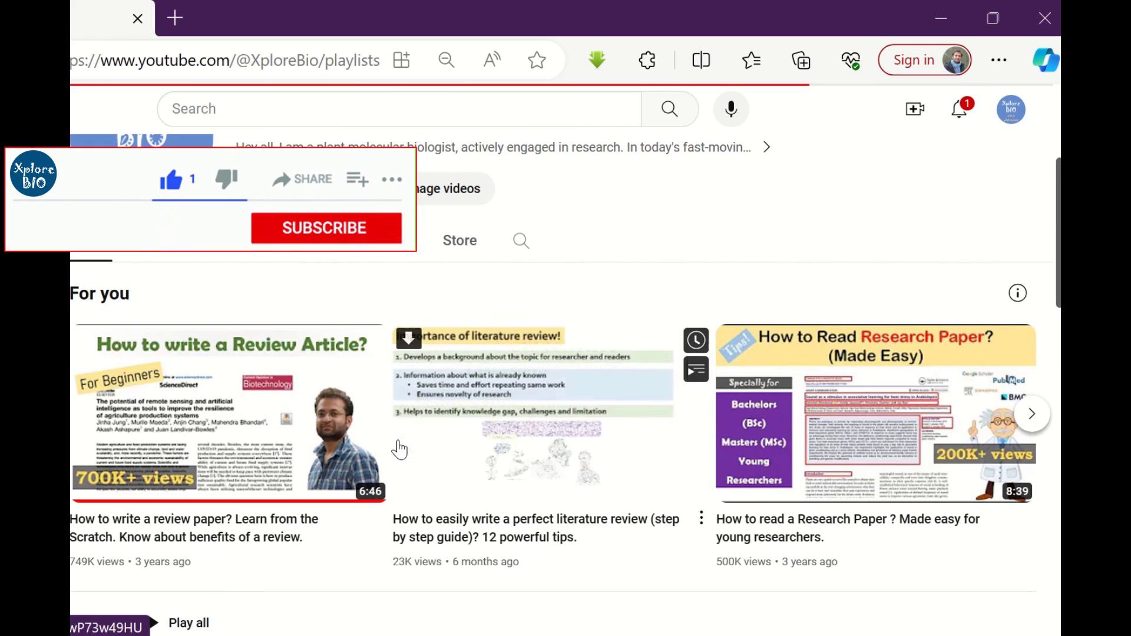
pyautogui.scroll(-8, 397, 442)
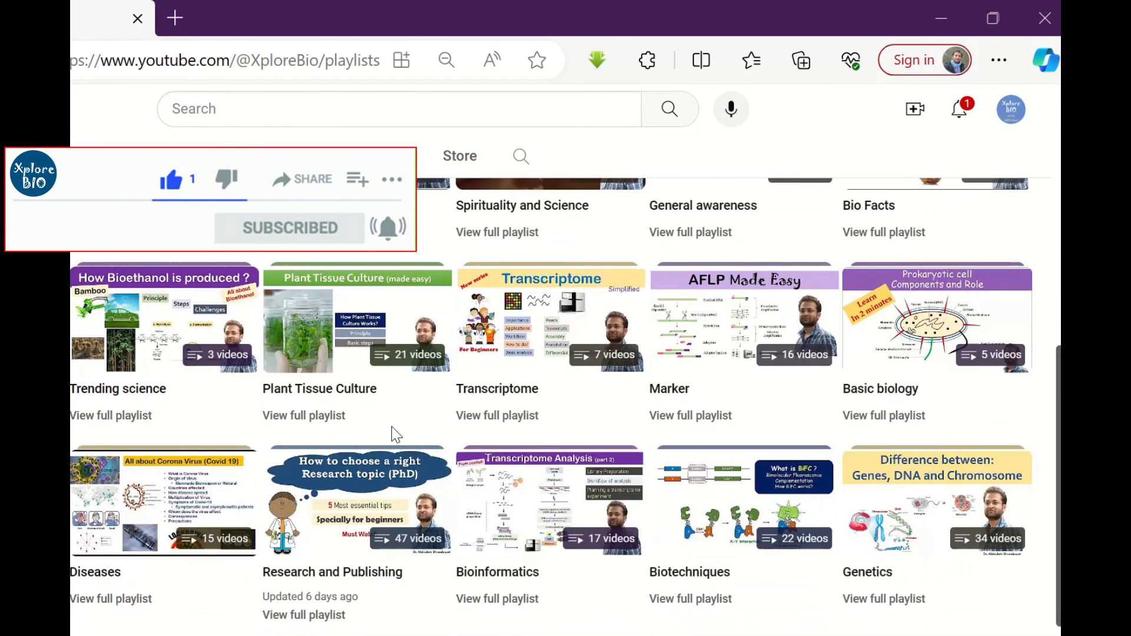
pyautogui.scroll(-1, 392, 448)
pyautogui.click(301, 600)
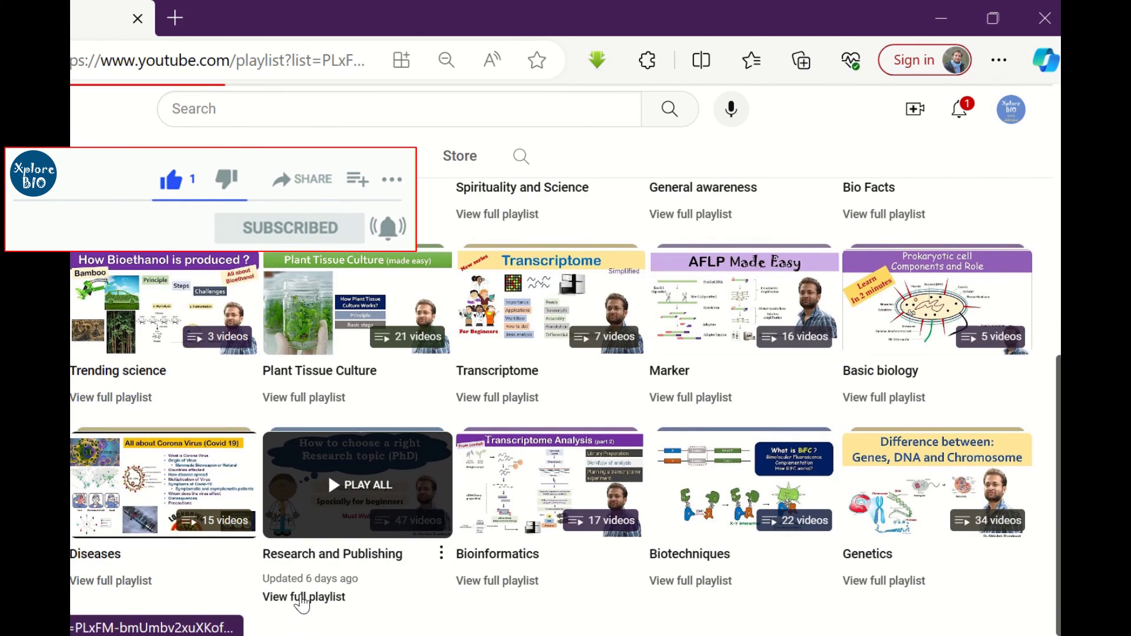
pyautogui.scroll(-3, 860, 254)
pyautogui.scroll(-15, 864, 255)
pyautogui.scroll(-12, 879, 328)
pyautogui.scroll(-7, 880, 328)
pyautogui.scroll(-7, 880, 329)
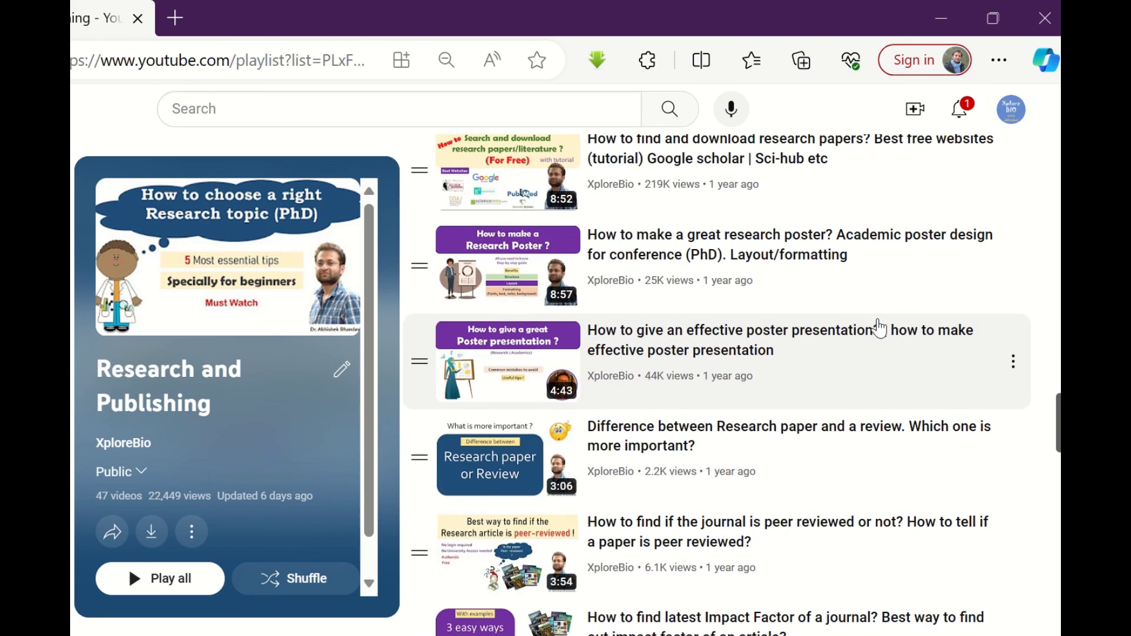
pyautogui.scroll(-13, 880, 329)
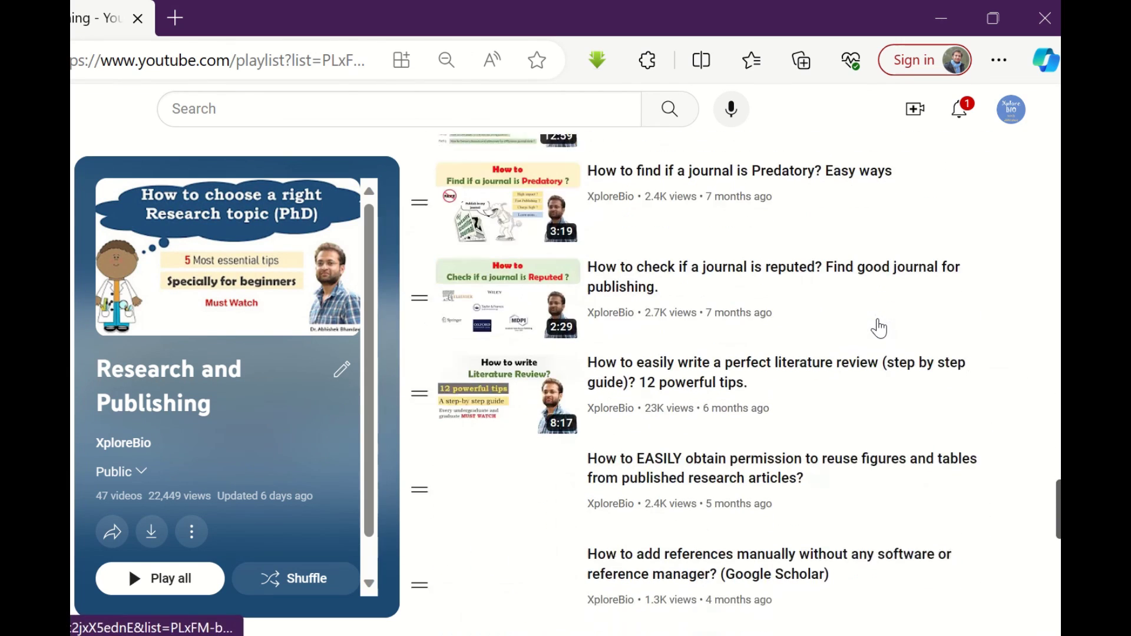